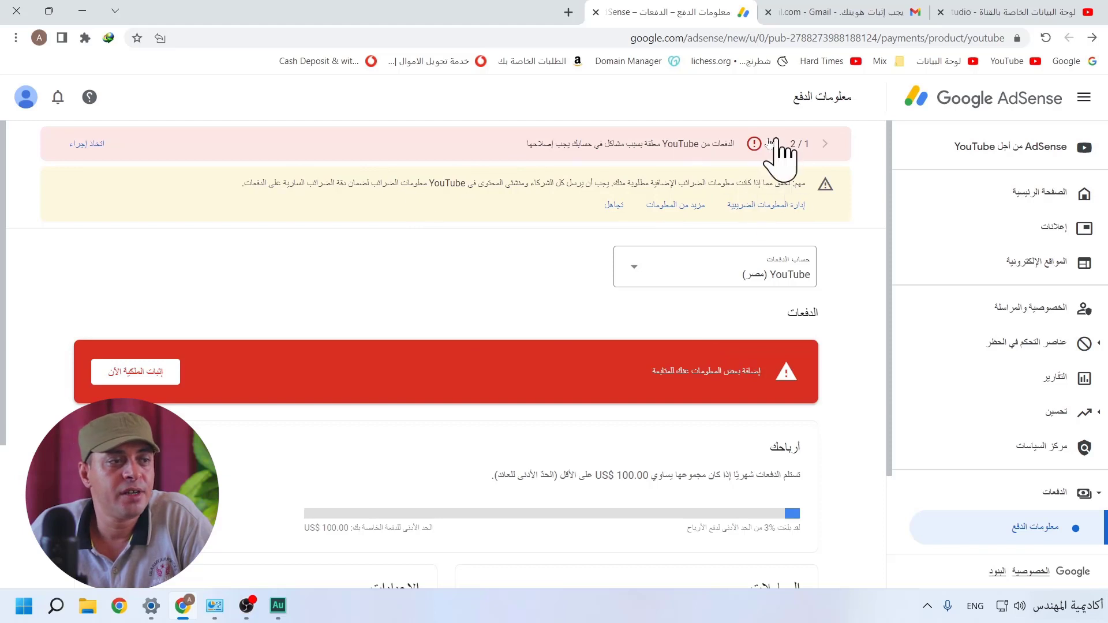
- Check both AdSense home page alerts, then switch to the identity-verification email in Gmail
left_click(1043, 199)
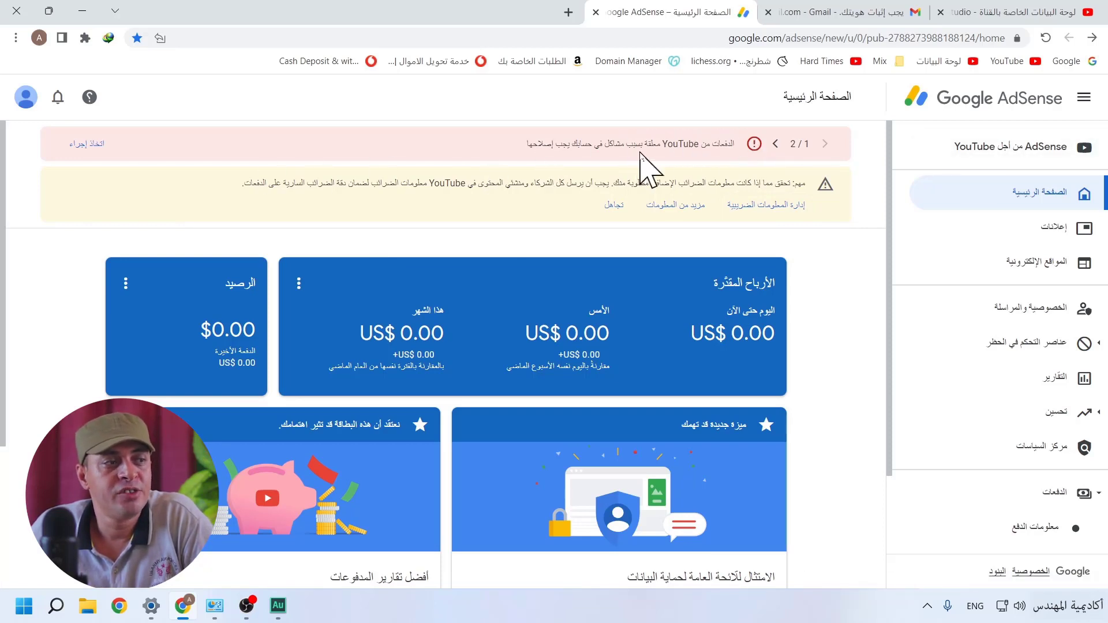
left_click(774, 144)
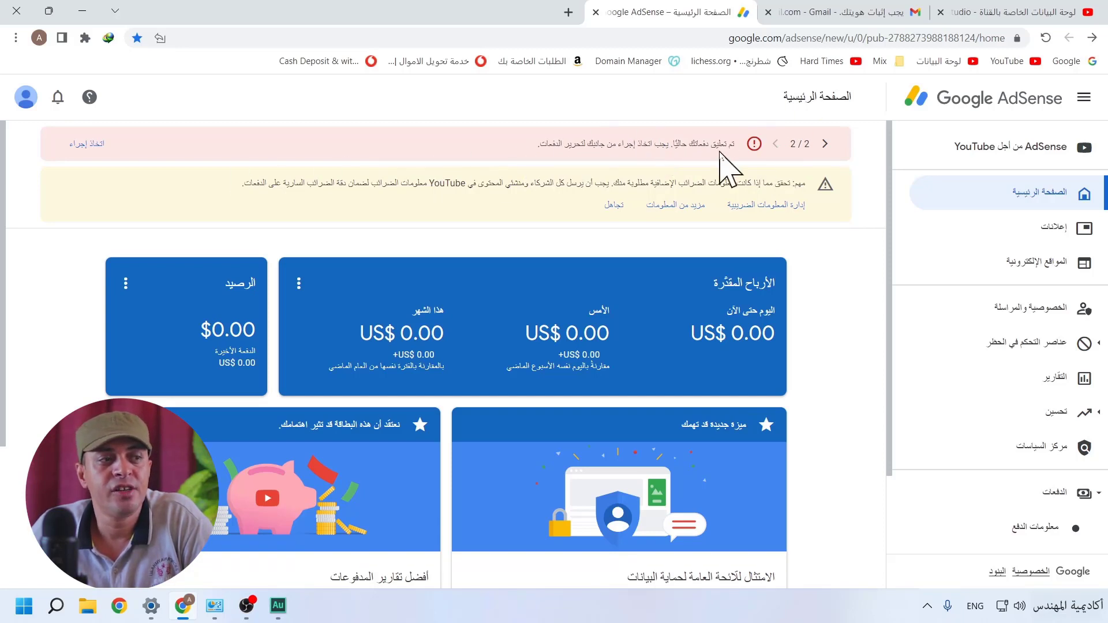
left_click(902, 16)
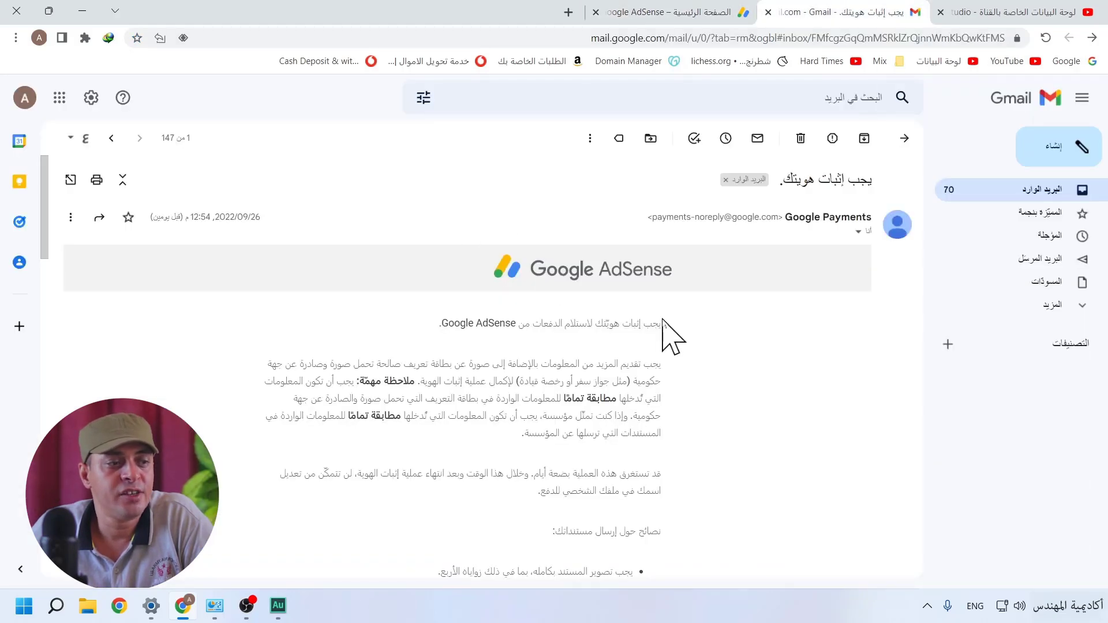
- Highlight the email's identity-verification line and scroll down to the document submission tips
left_click_drag(675, 325, 413, 323)
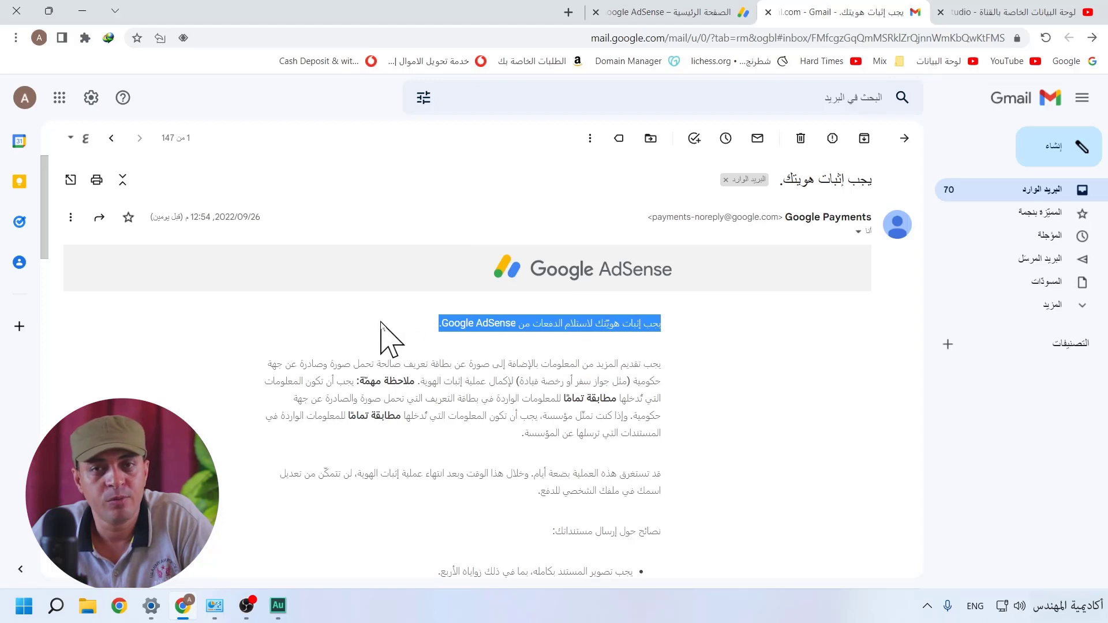
scroll(742, 292, "down", 4)
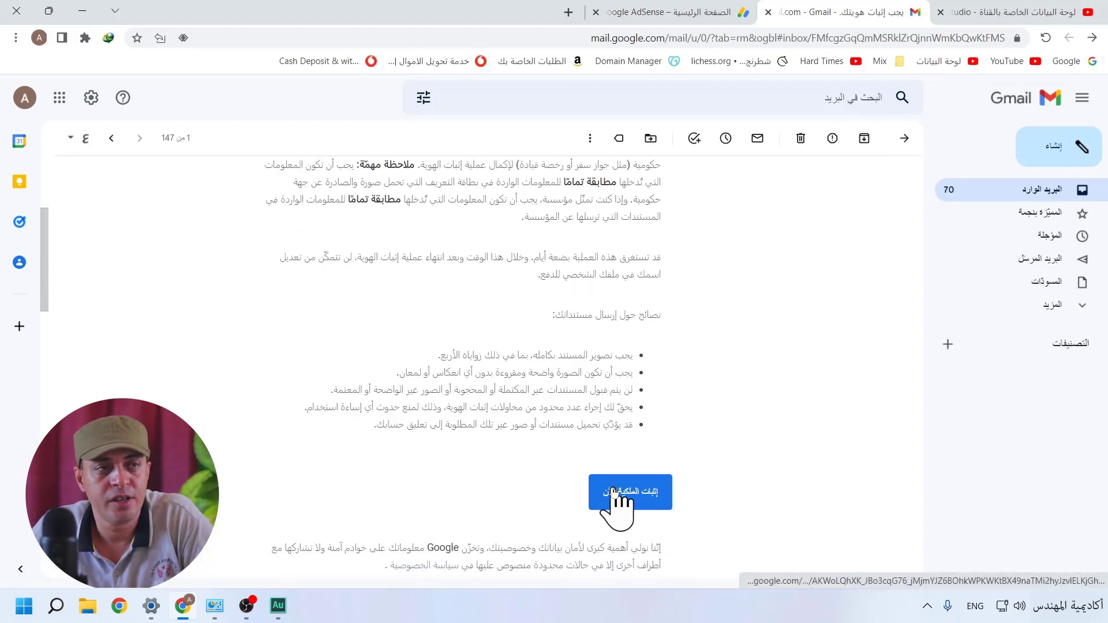
- Switch to YouTube Studio and highlight its banner about verifying identity in AdSense
left_click(1011, 14)
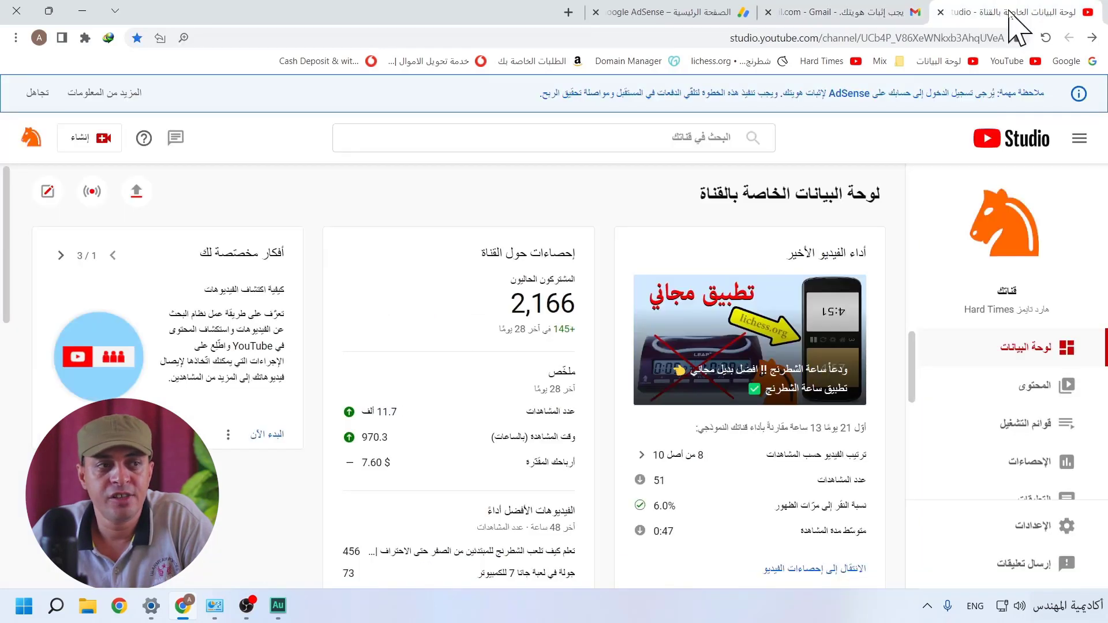
left_click_drag(1046, 95, 522, 103)
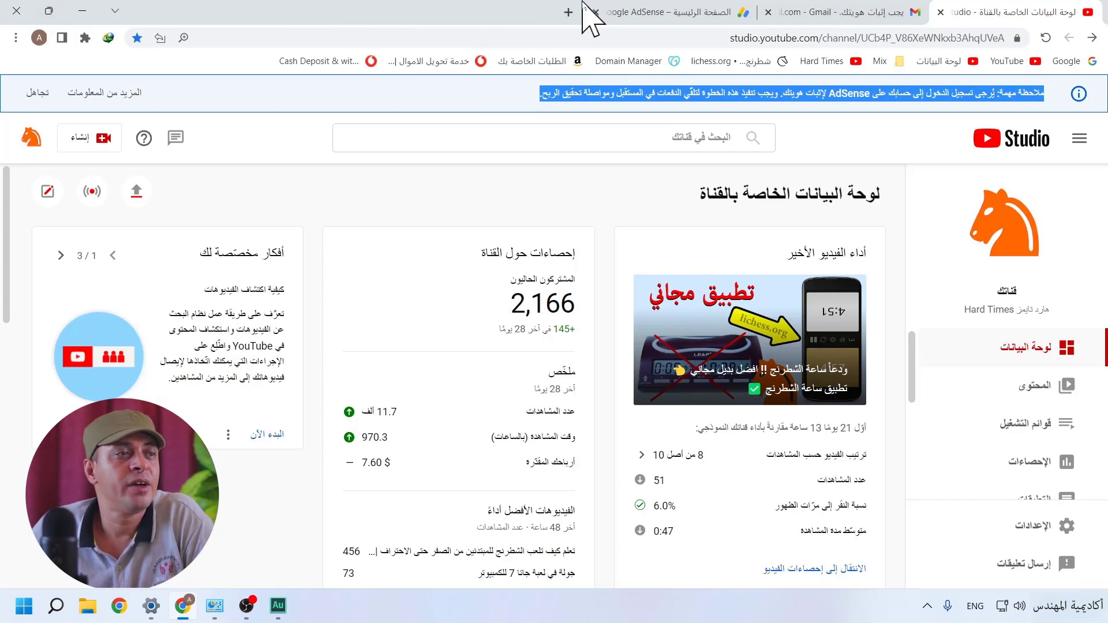
- Show the YouTube payments-on-hold alert (1/2) and open the payments information page from it
left_click(663, 12)
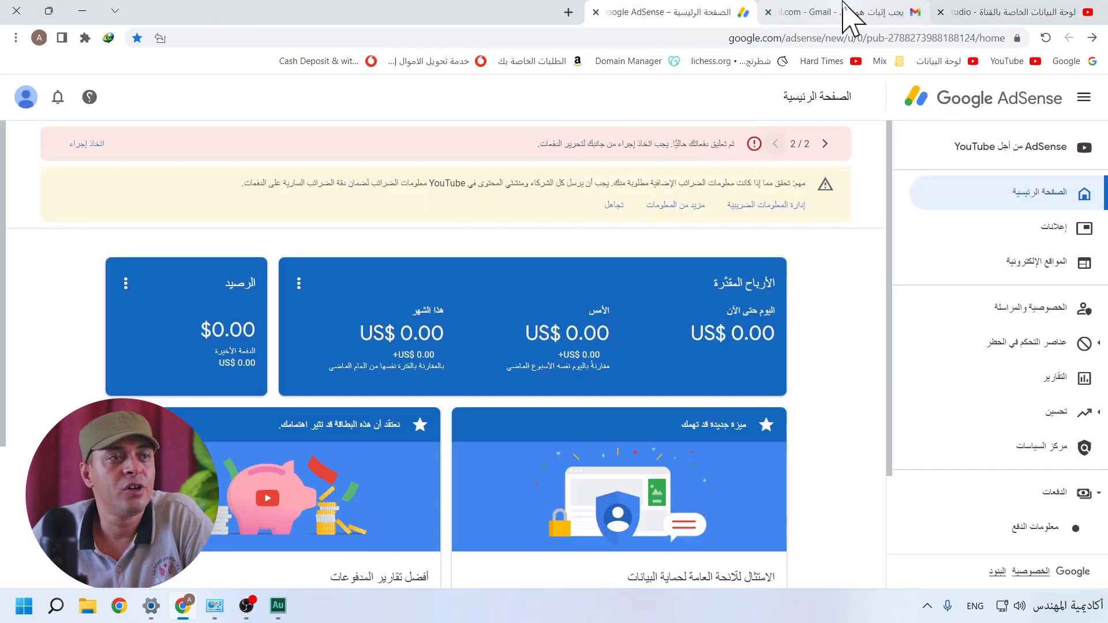
left_click(841, 12)
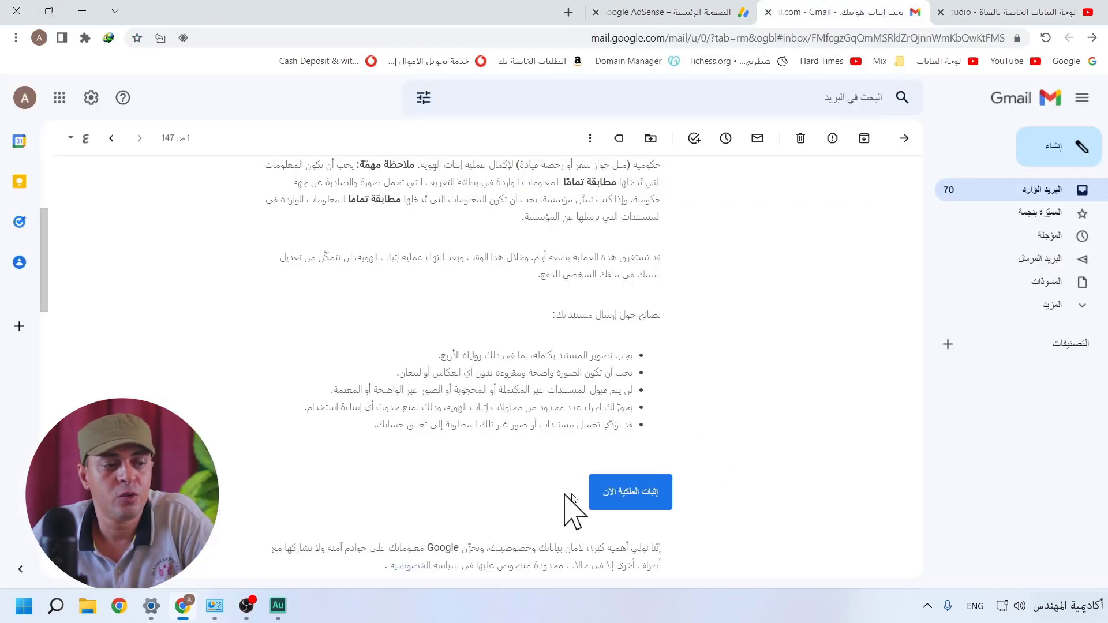
left_click(621, 496)
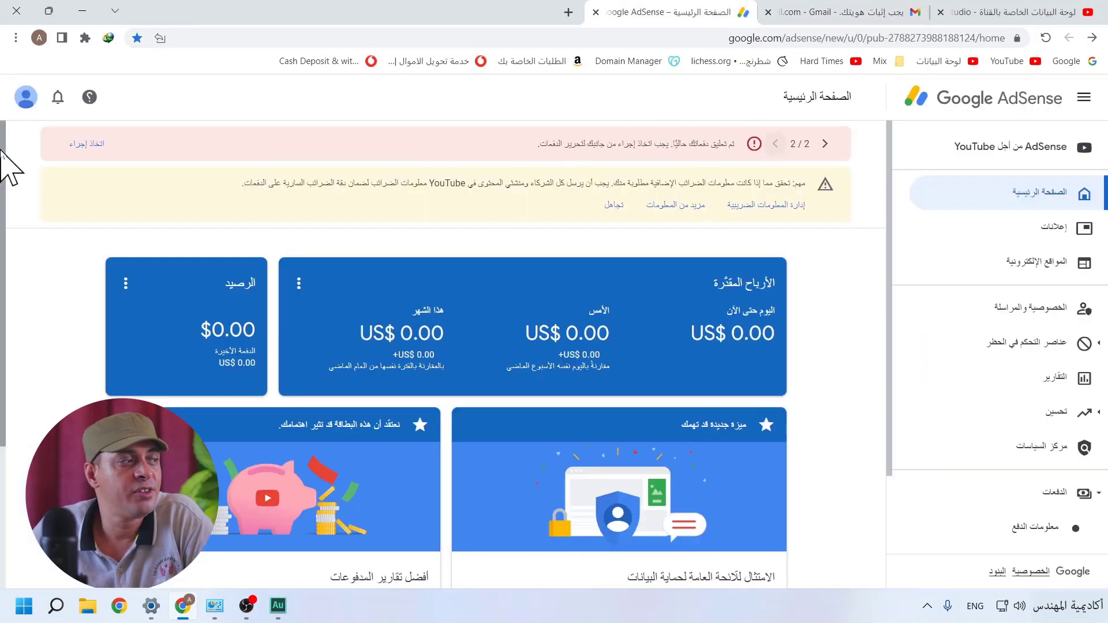
left_click(825, 144)
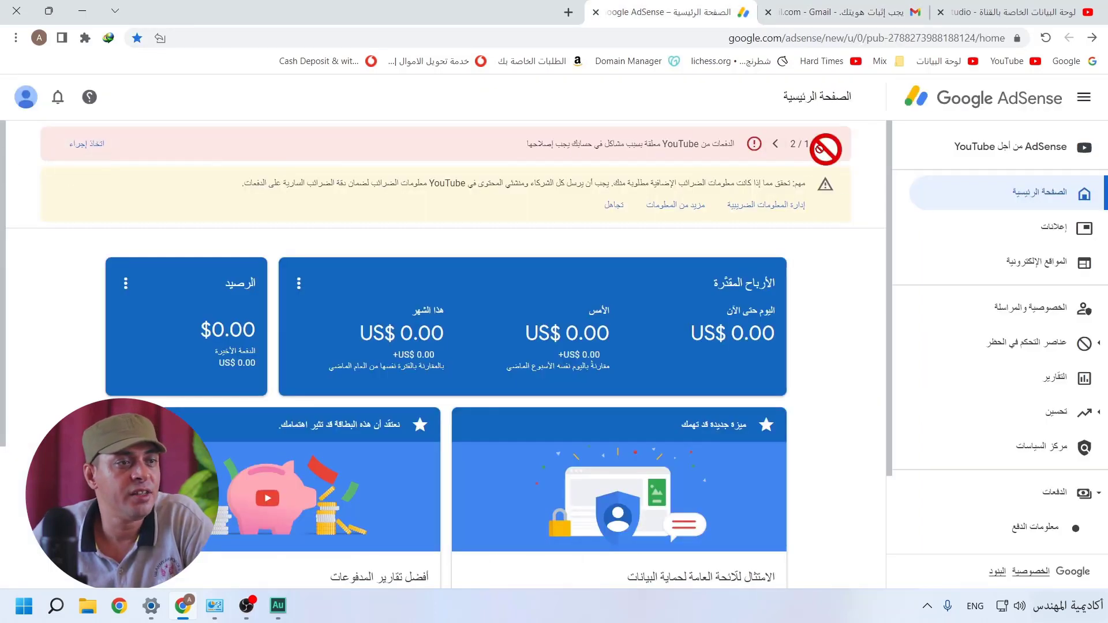
left_click(86, 144)
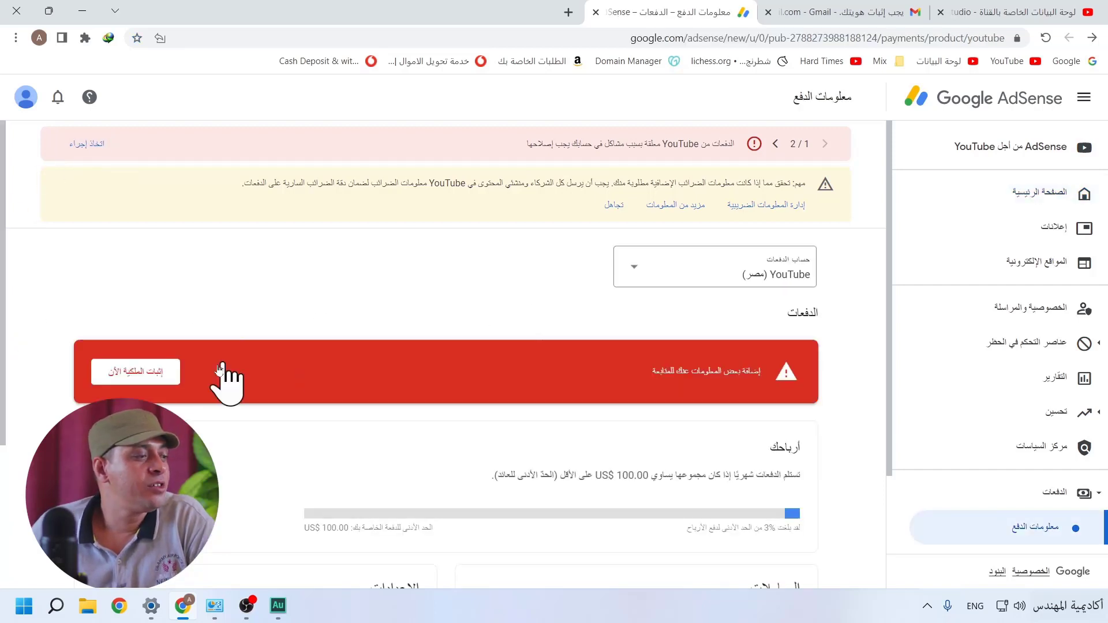
- Start proving ownership, review the accepted ID types, accept the data consent and begin verification
left_click(132, 381)
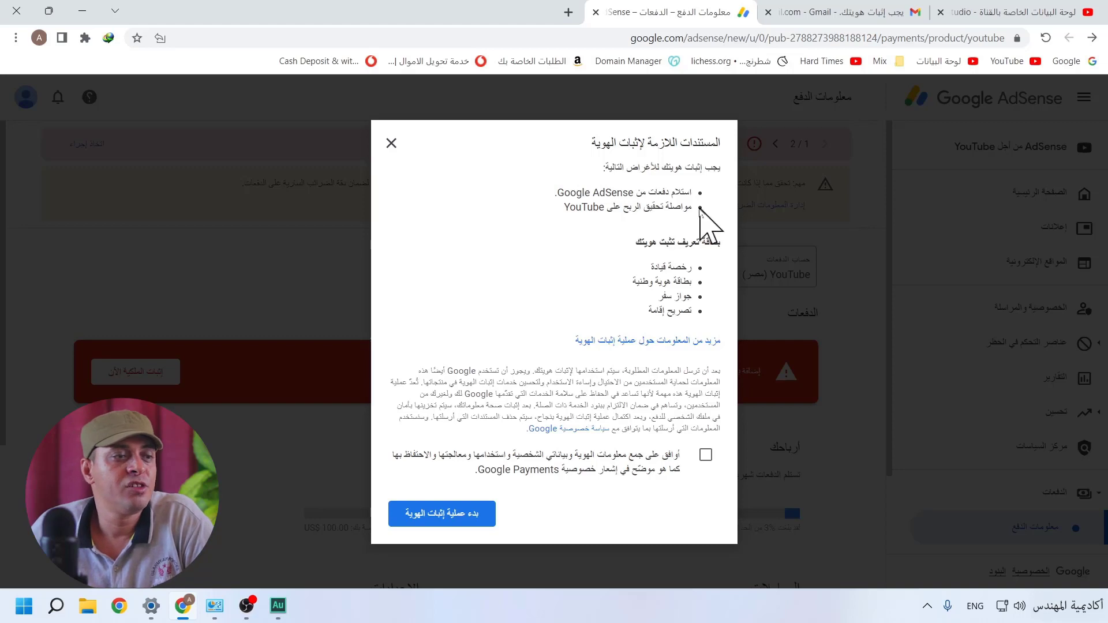
left_click_drag(653, 268, 697, 283)
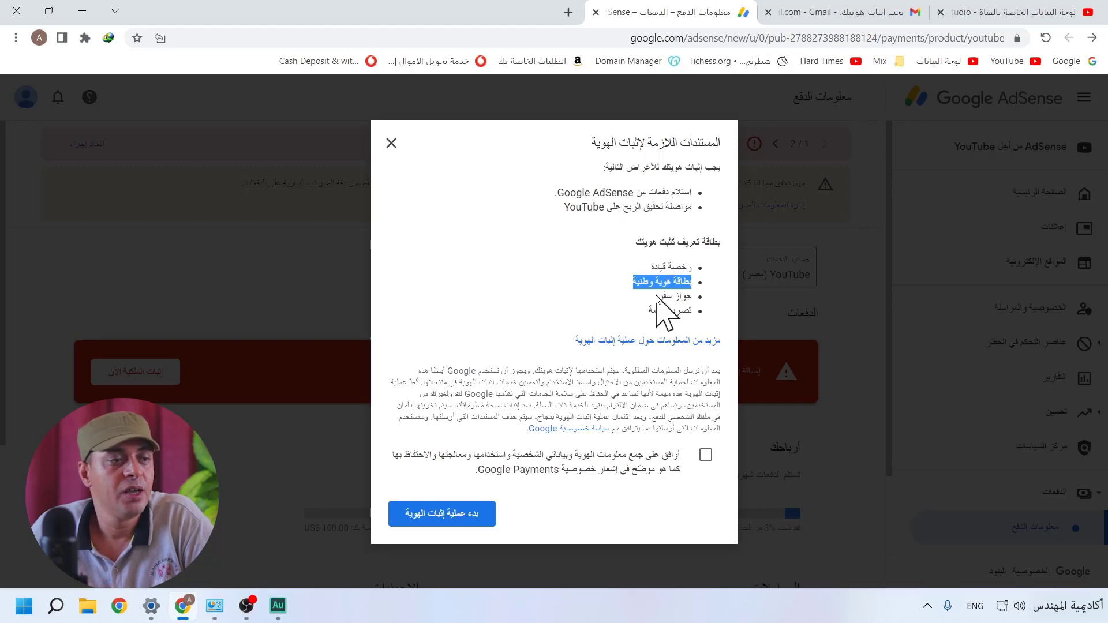
left_click_drag(658, 297, 704, 316)
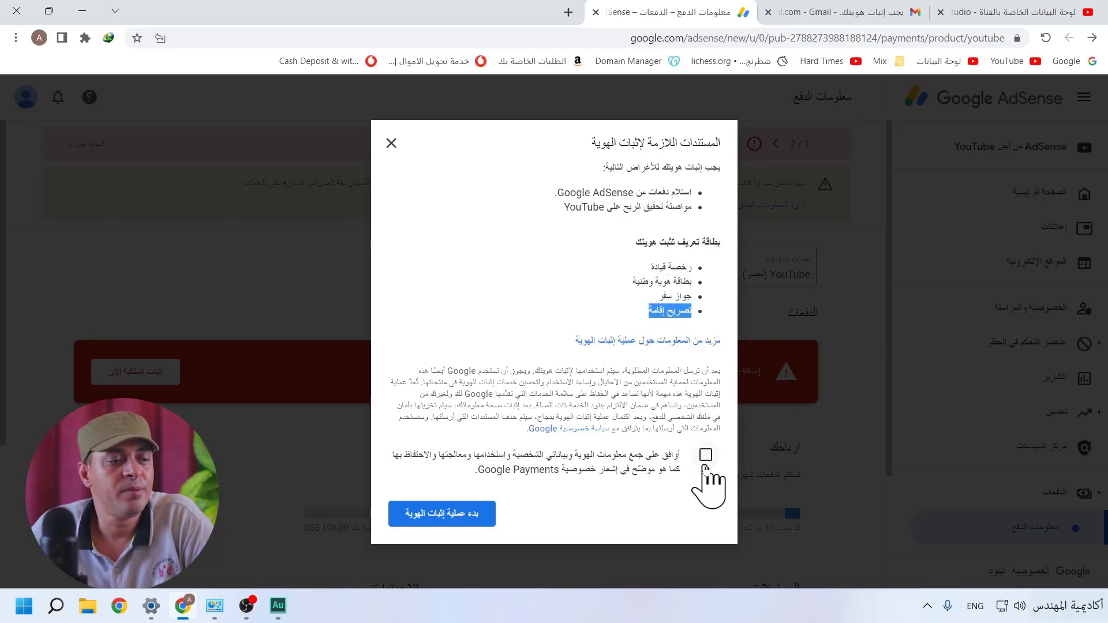
left_click(705, 456)
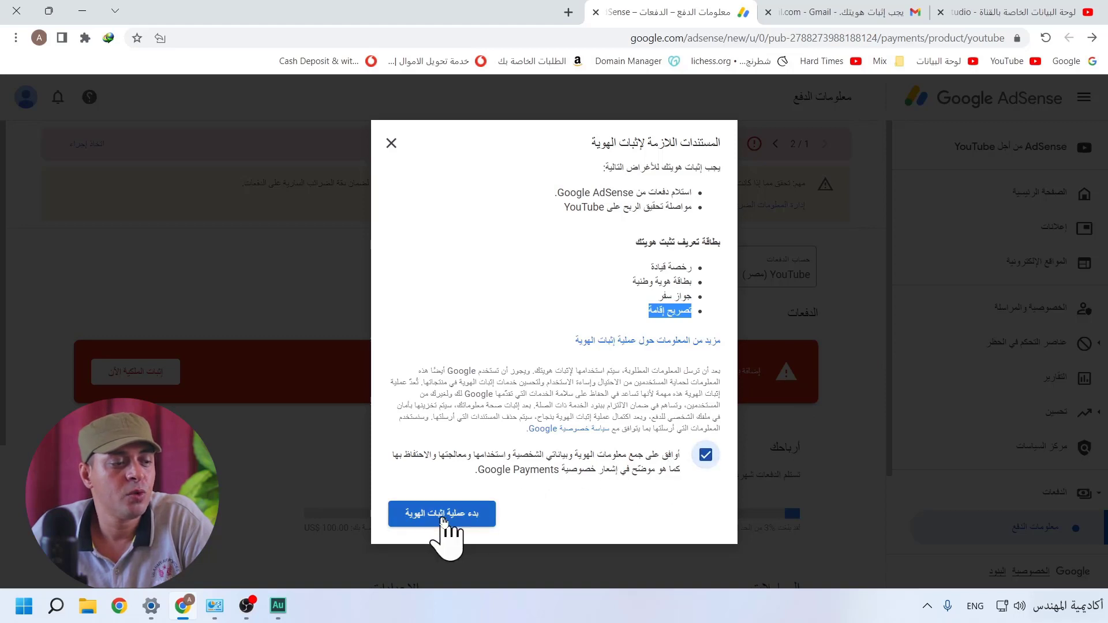
left_click(443, 520)
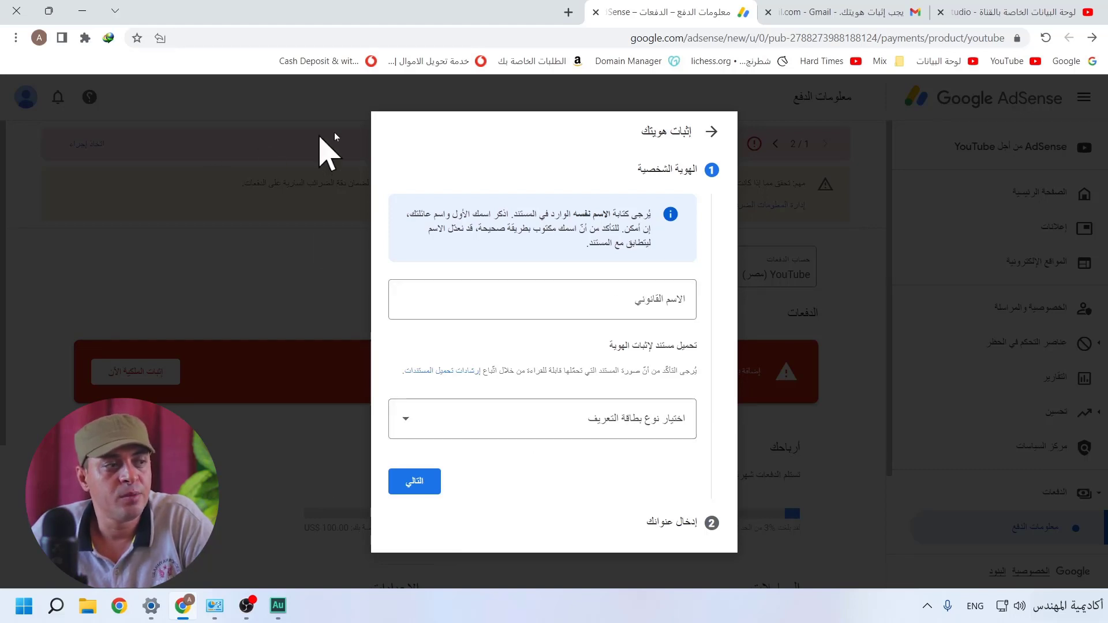
- Close the verification dialog and reload the AdSense payments info, scrolling down to the US$ 0.00 earnings
left_click(710, 132)
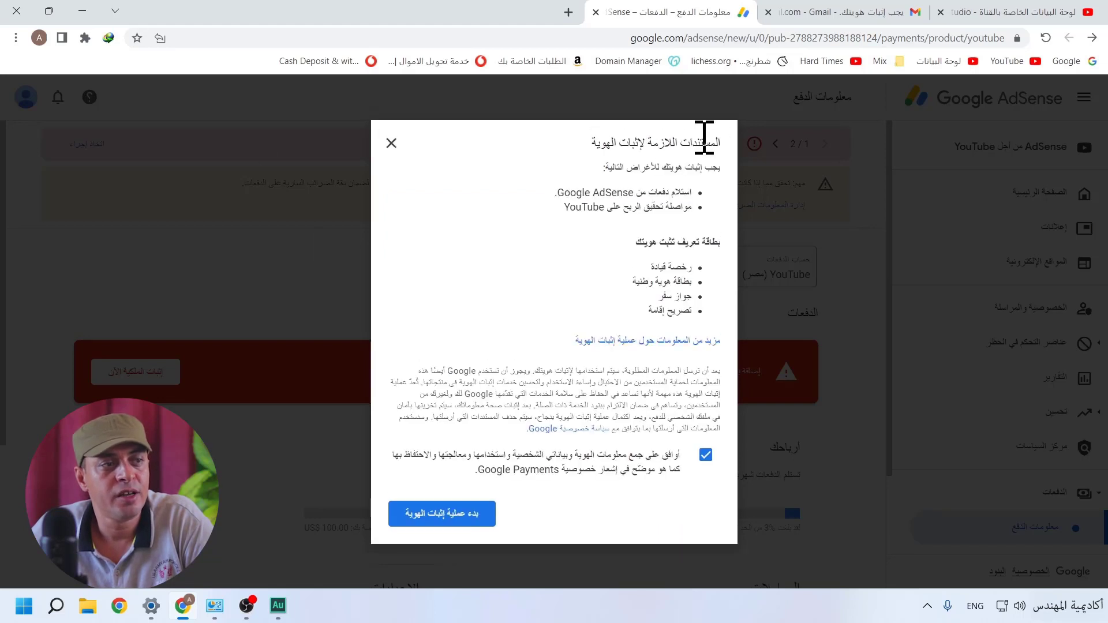
left_click(396, 147)
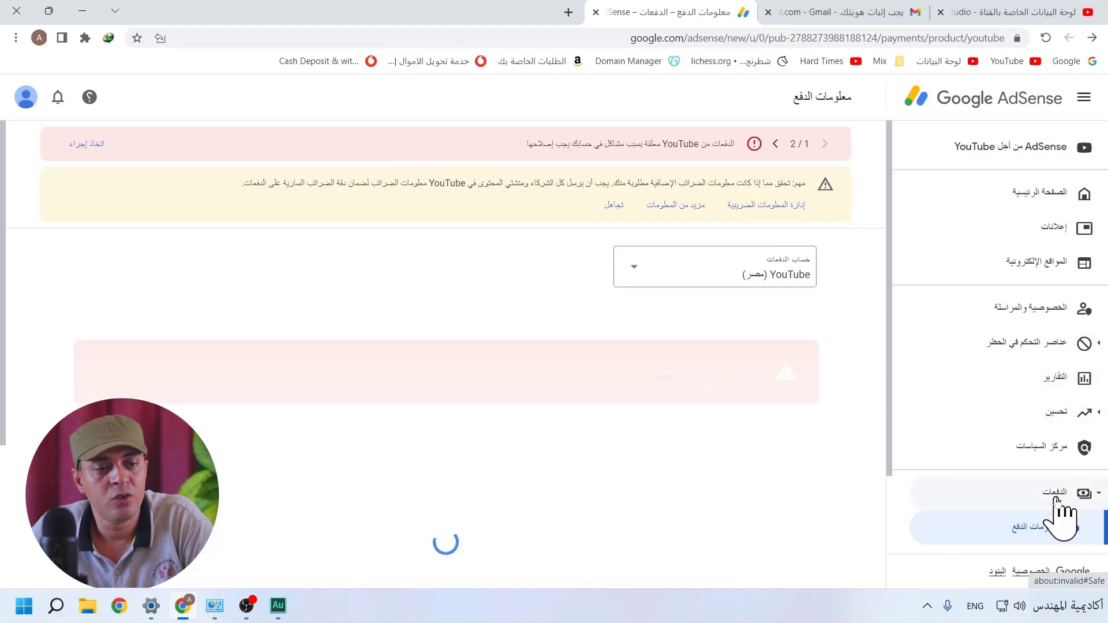
left_click(1039, 524)
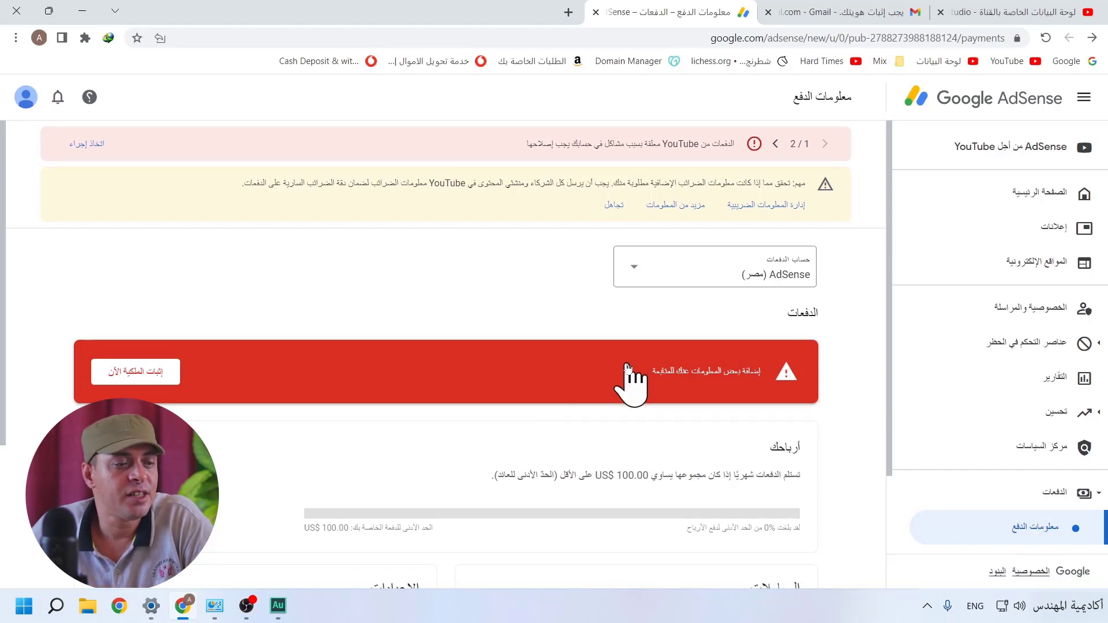
scroll(628, 368, "down", 4)
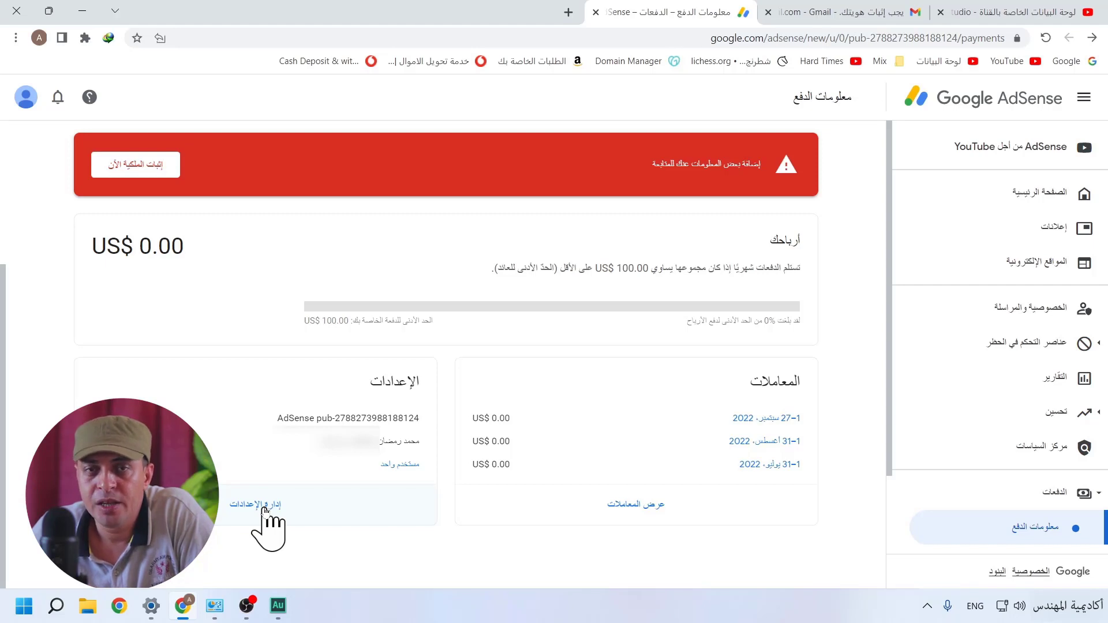
- Open the payments account settings and edit the payee name and address
left_click(241, 511)
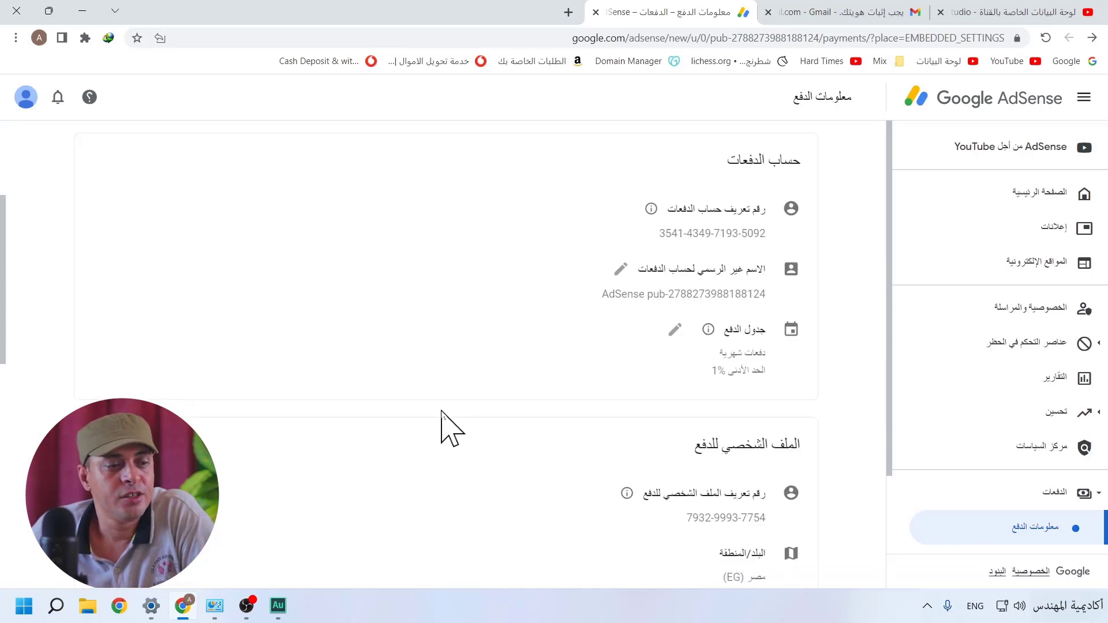
scroll(767, 265, "down", 7)
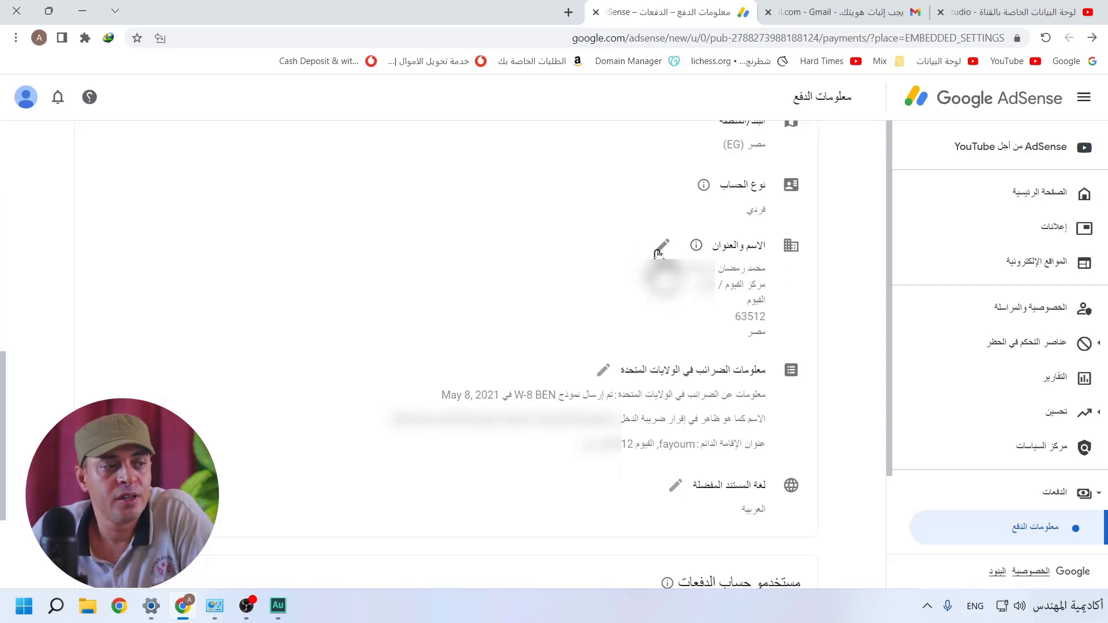
left_click(660, 248)
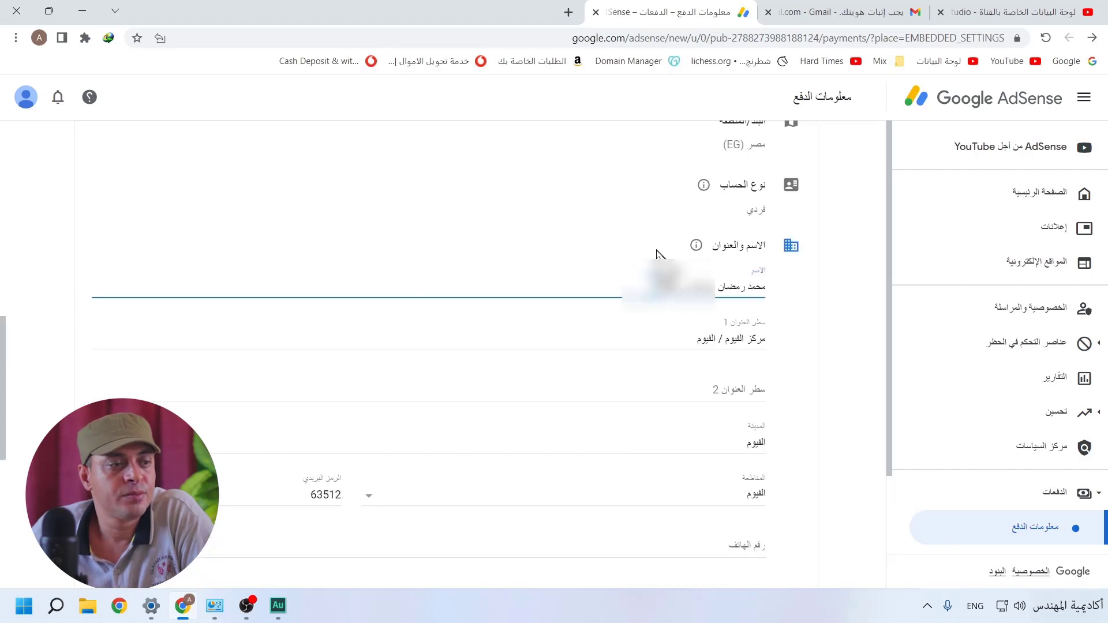
left_click_drag(647, 284, 774, 285)
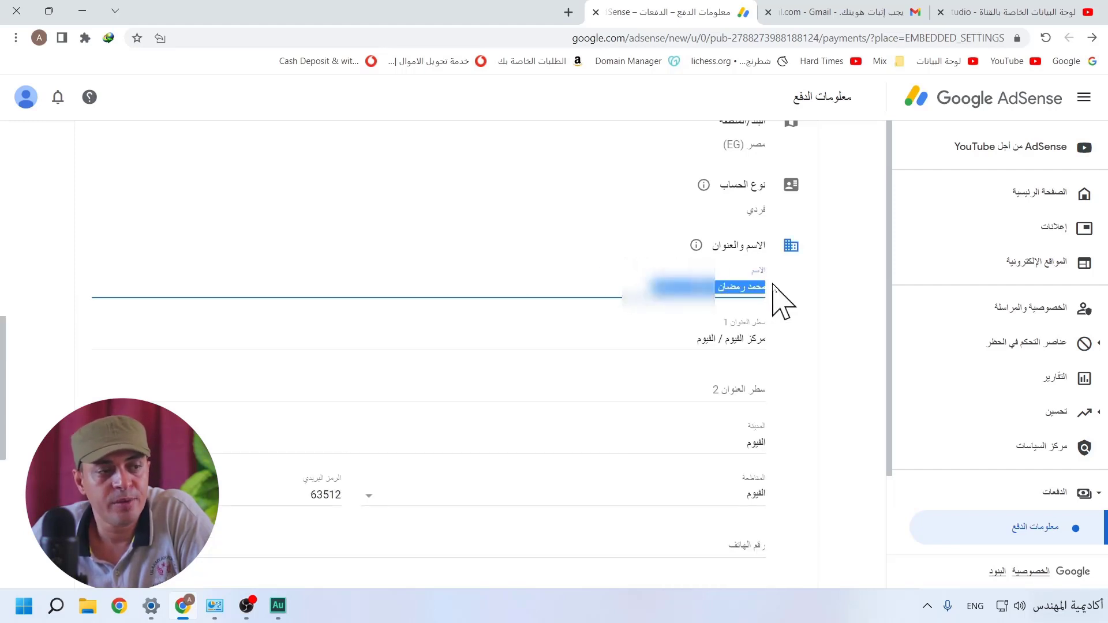
left_click_drag(600, 341, 772, 354)
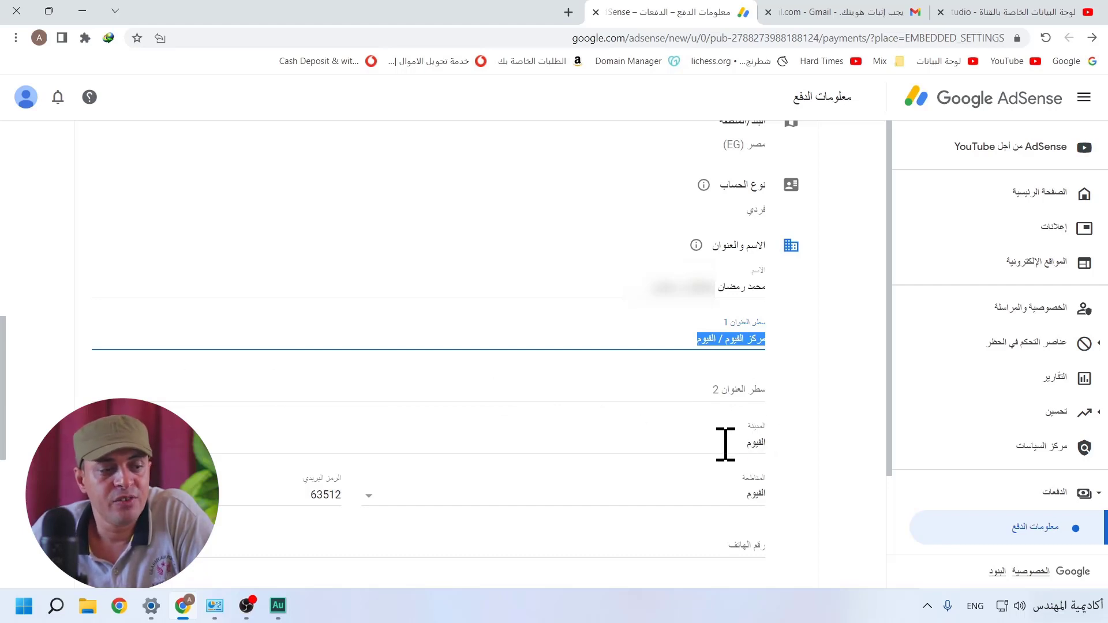
- Change the governorate from البحيرة to الفيوم and check the postal code 63512
left_click(713, 500)
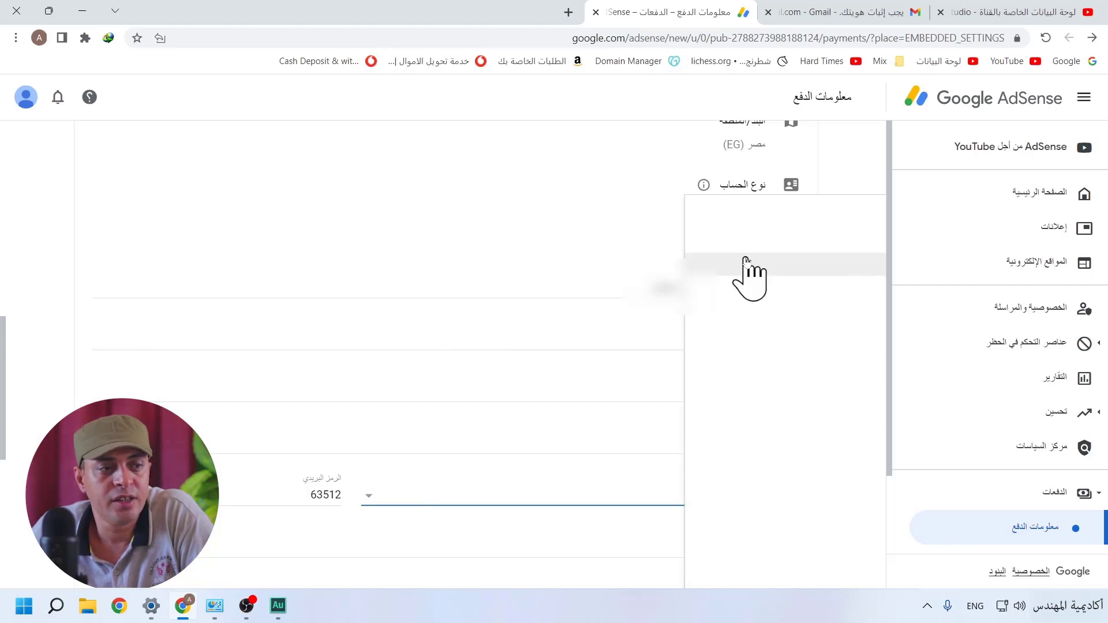
scroll(765, 346, "down", 1)
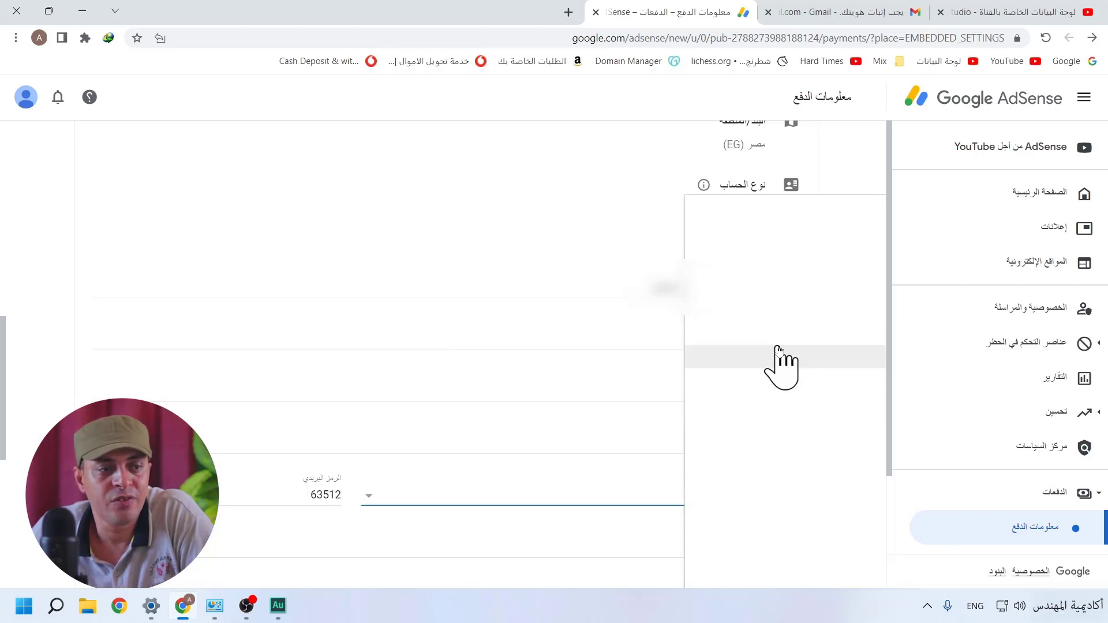
left_click(768, 355)
left_click(714, 501)
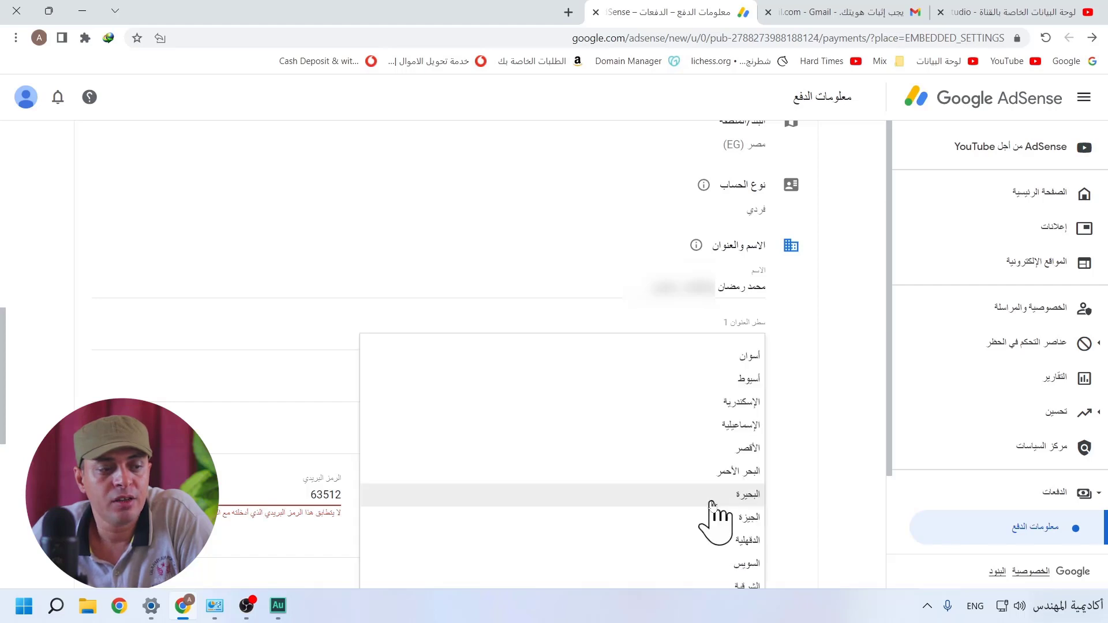
scroll(720, 369, "down", 1)
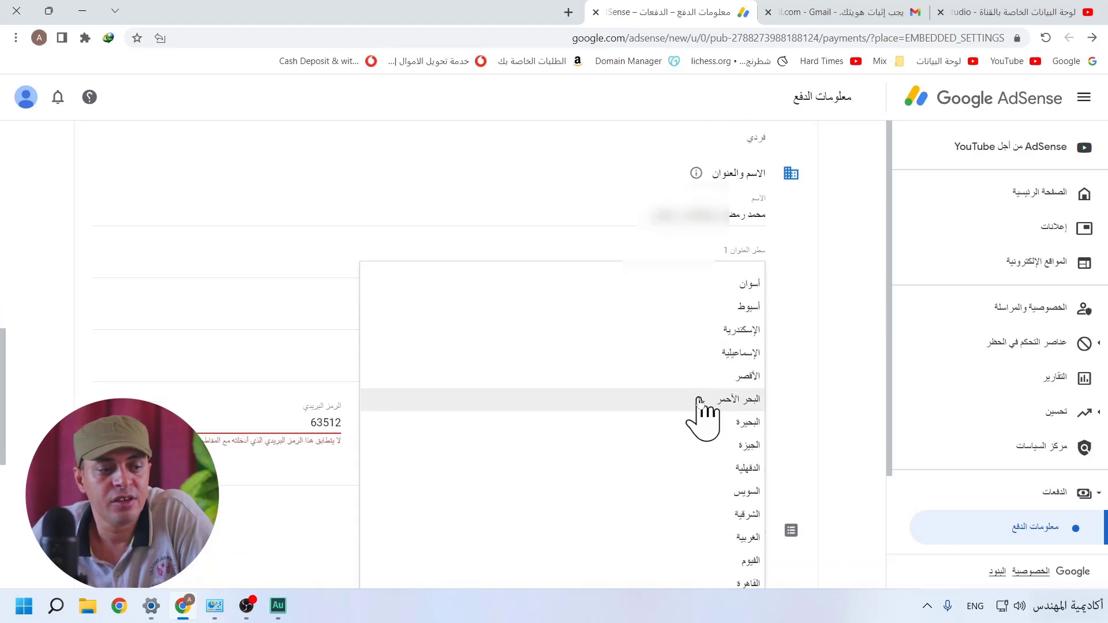
left_click(744, 563)
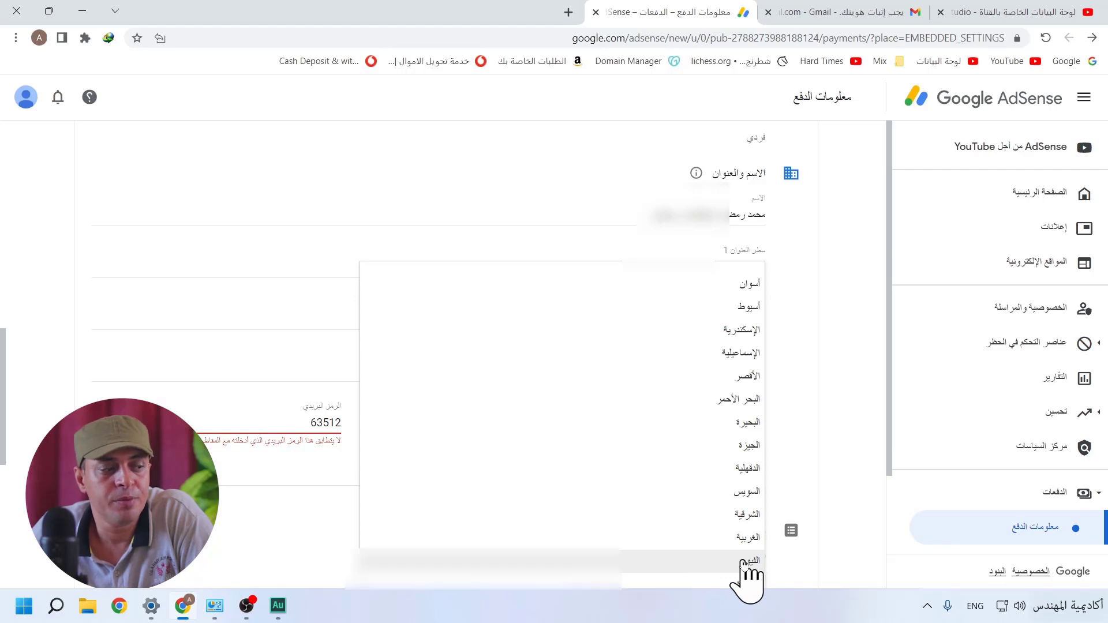
left_click_drag(307, 425, 359, 425)
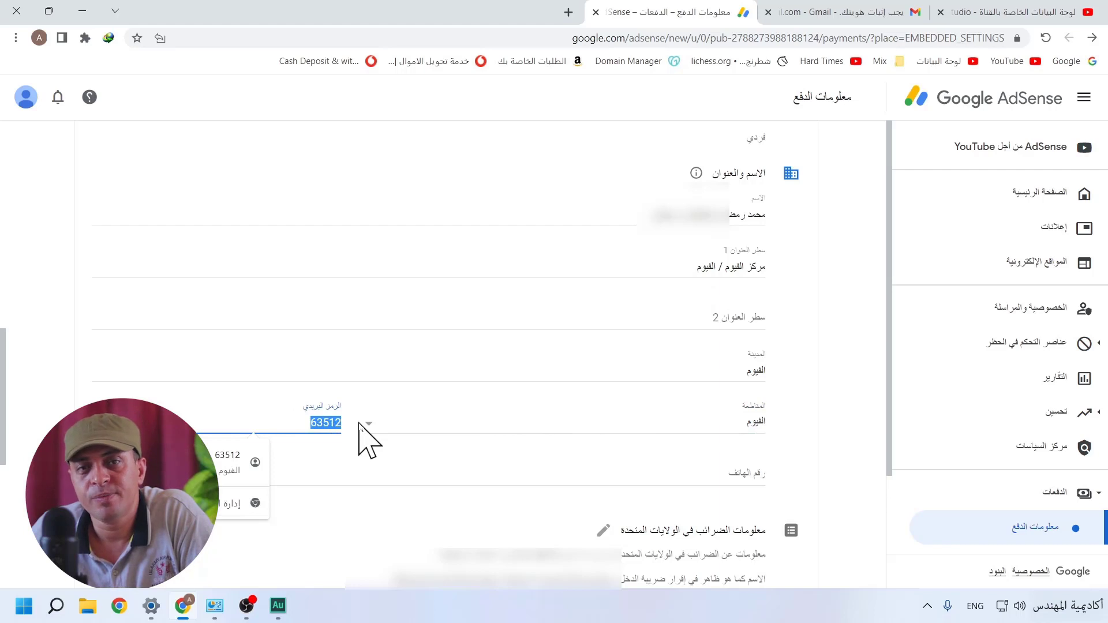
- Search Google in a new tab for 'الرمز البريدي بني سويف', then return to AdSense
left_click(569, 12)
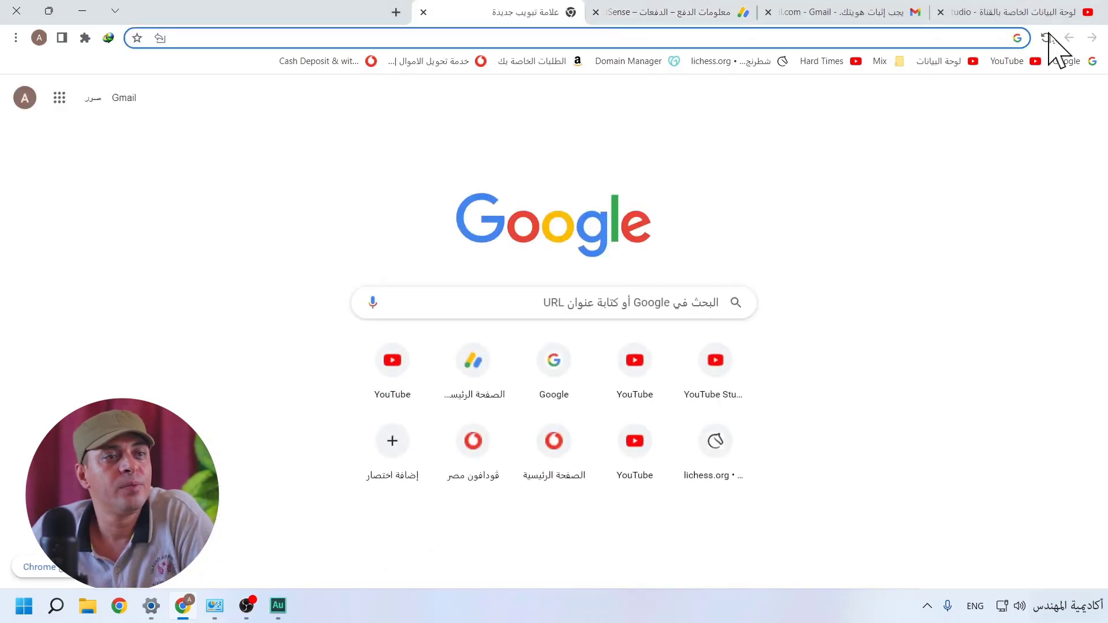
left_click(1072, 60)
type("hg")
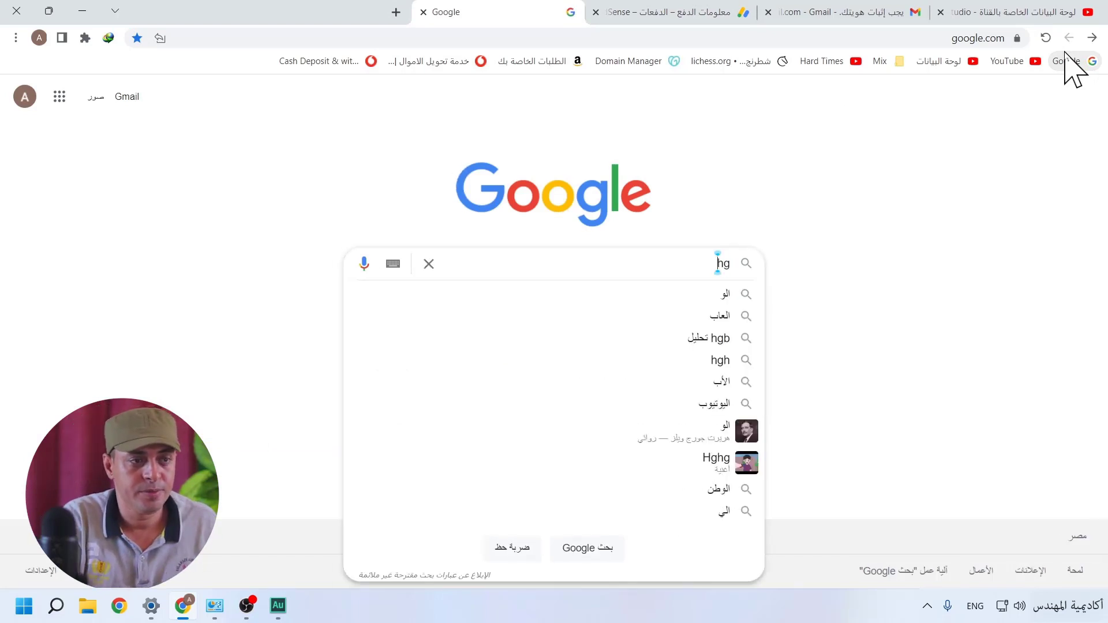
key("BackSpace")
key("alt+shift")
type("الرمز البريدي بني سويف")
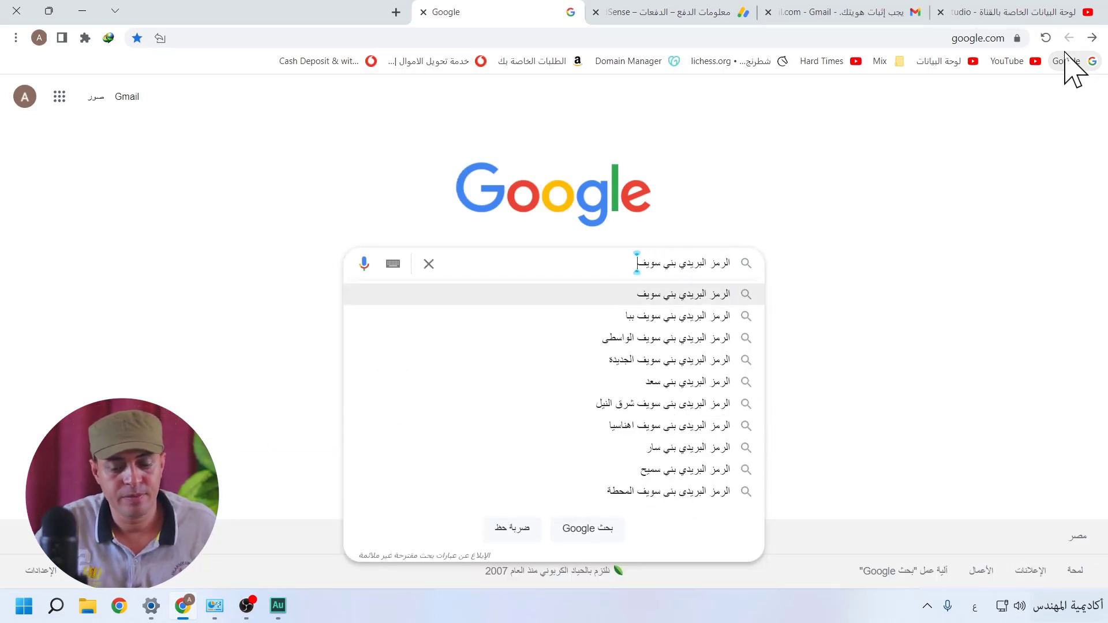
key("Return")
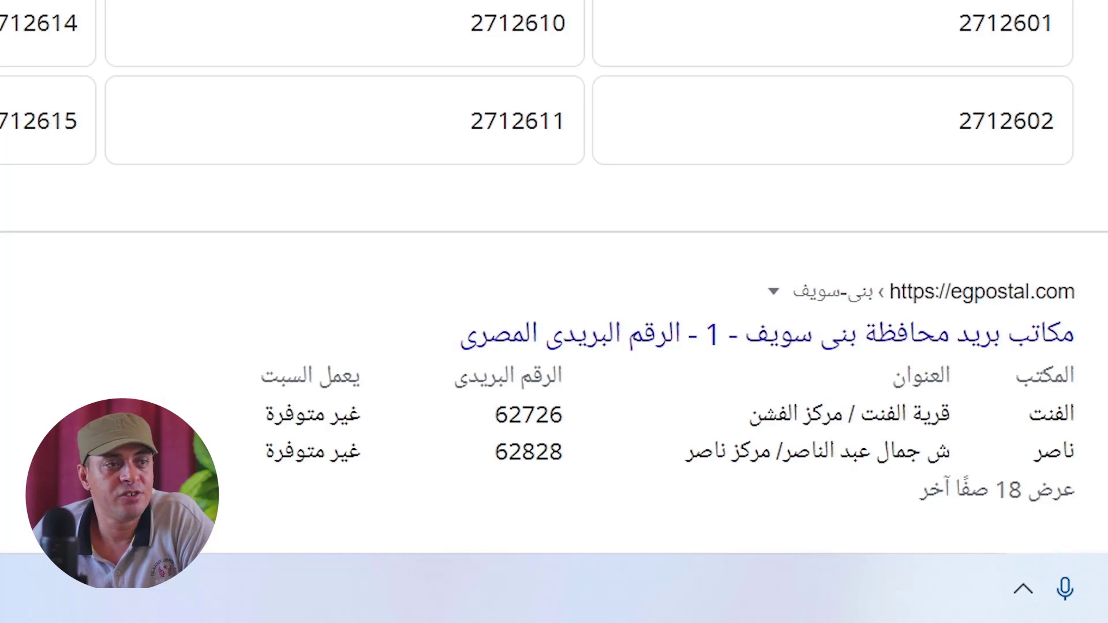
left_click(669, 13)
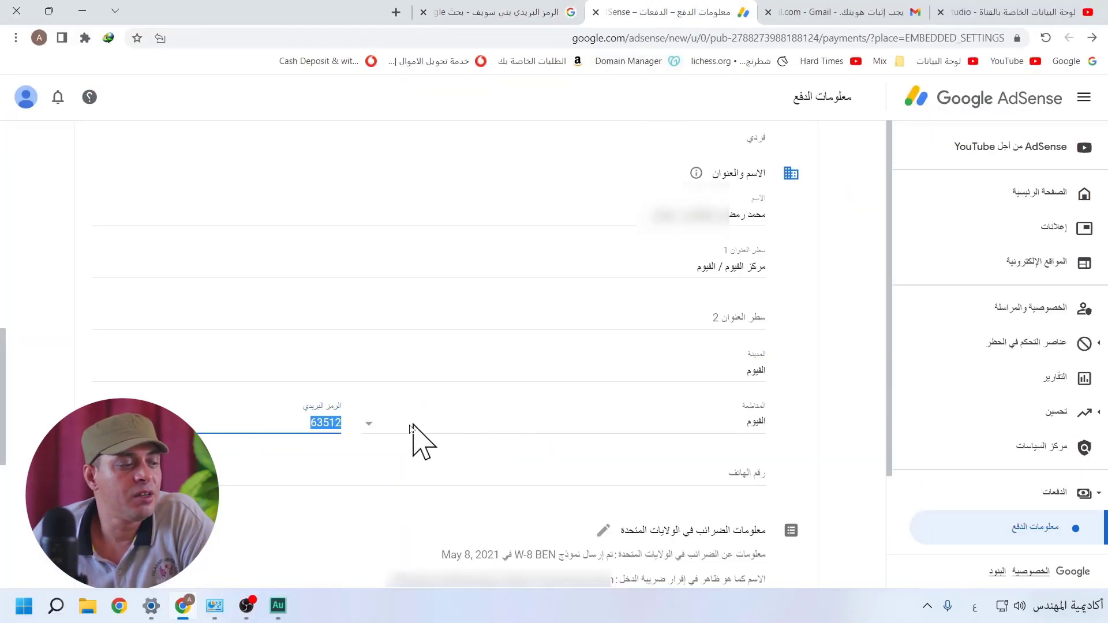
- Scroll down to the Save button, then return to the AdSense home page
scroll(58, 375, "down", 7)
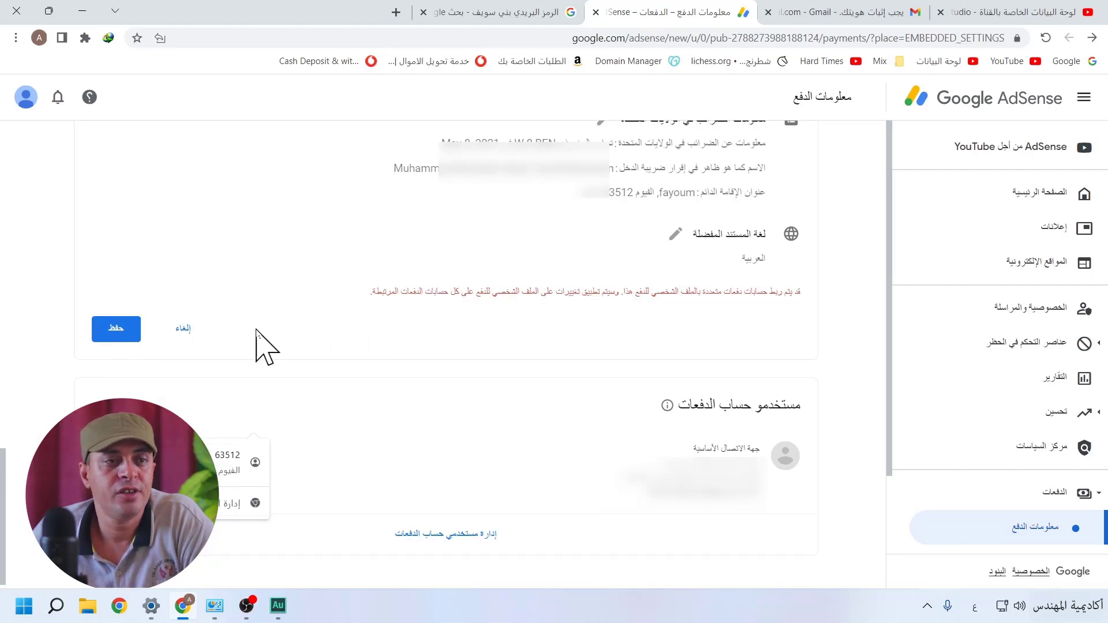
left_click(1033, 198)
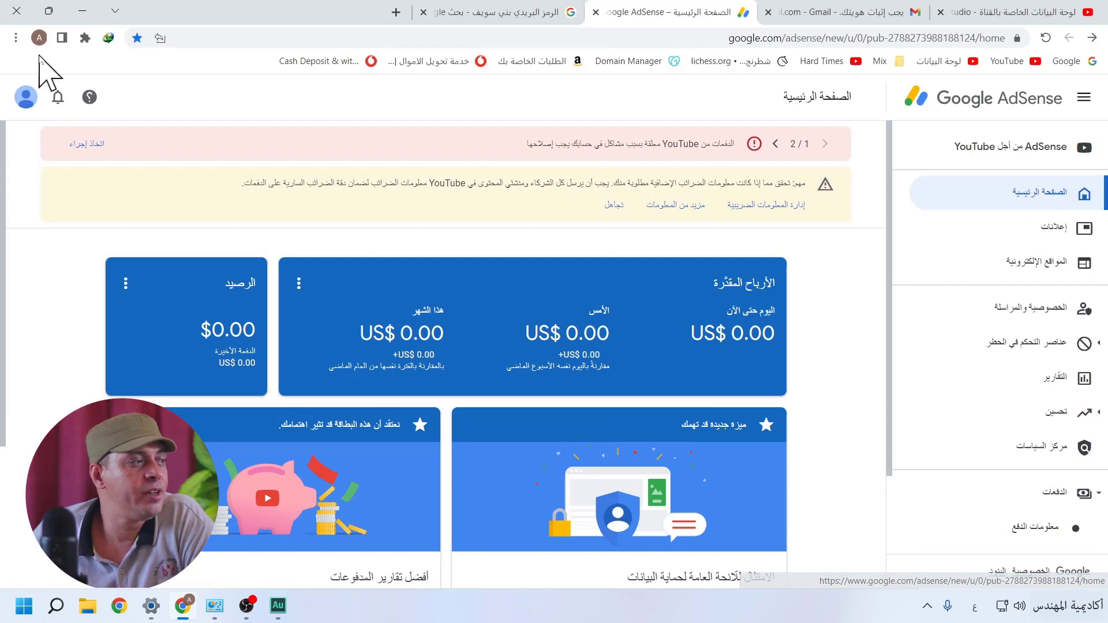
- From the payments-on-hold alert, accept the identity data consent and start verification
left_click(82, 145)
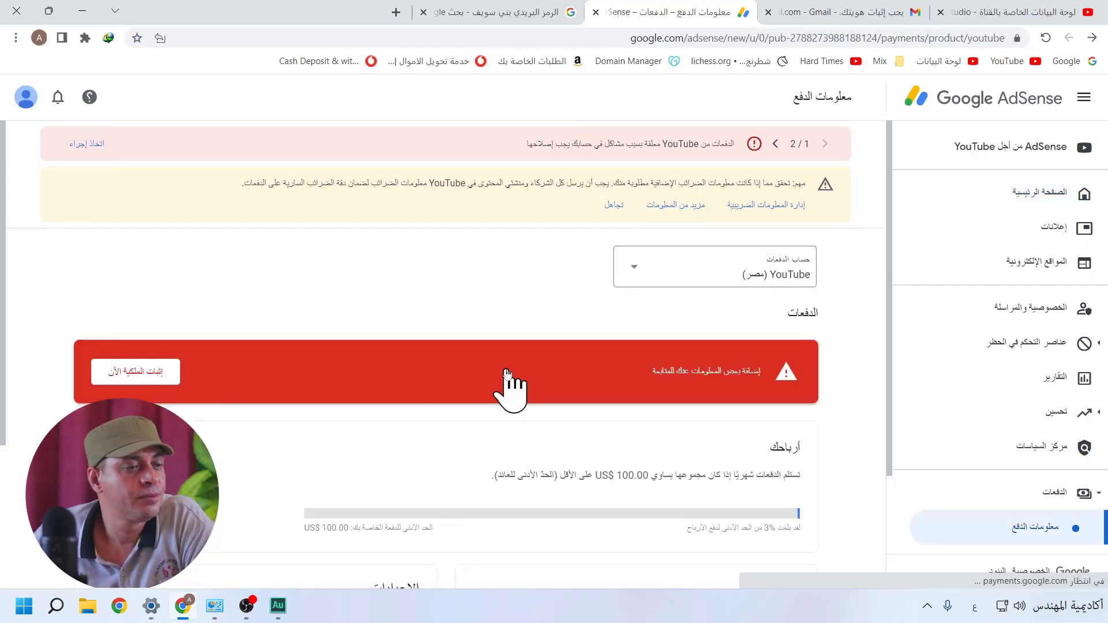
left_click(143, 379)
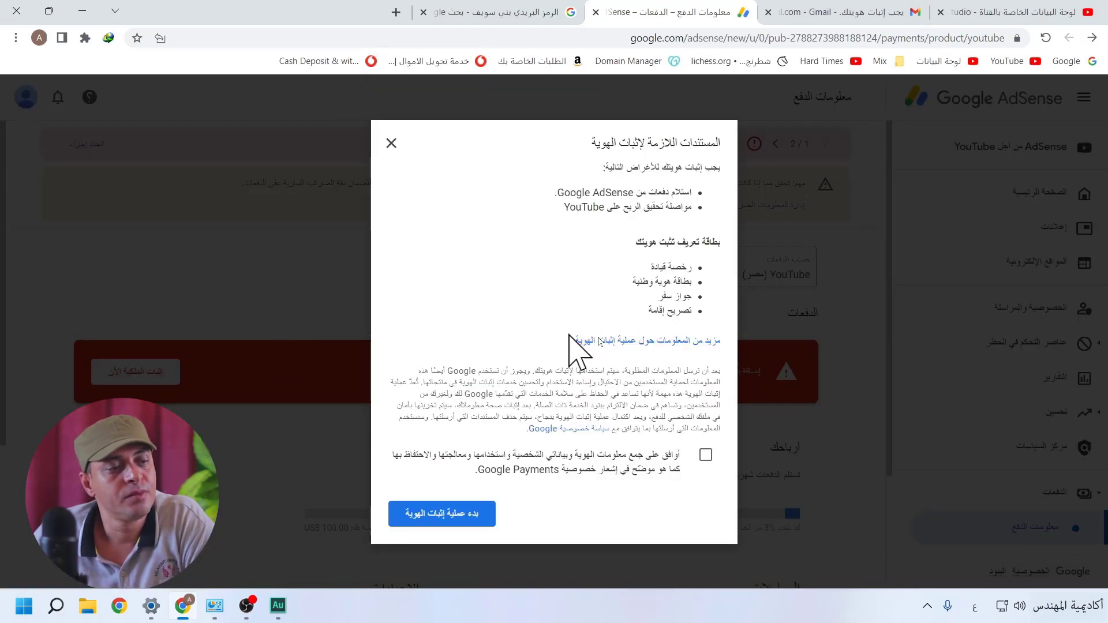
left_click(706, 455)
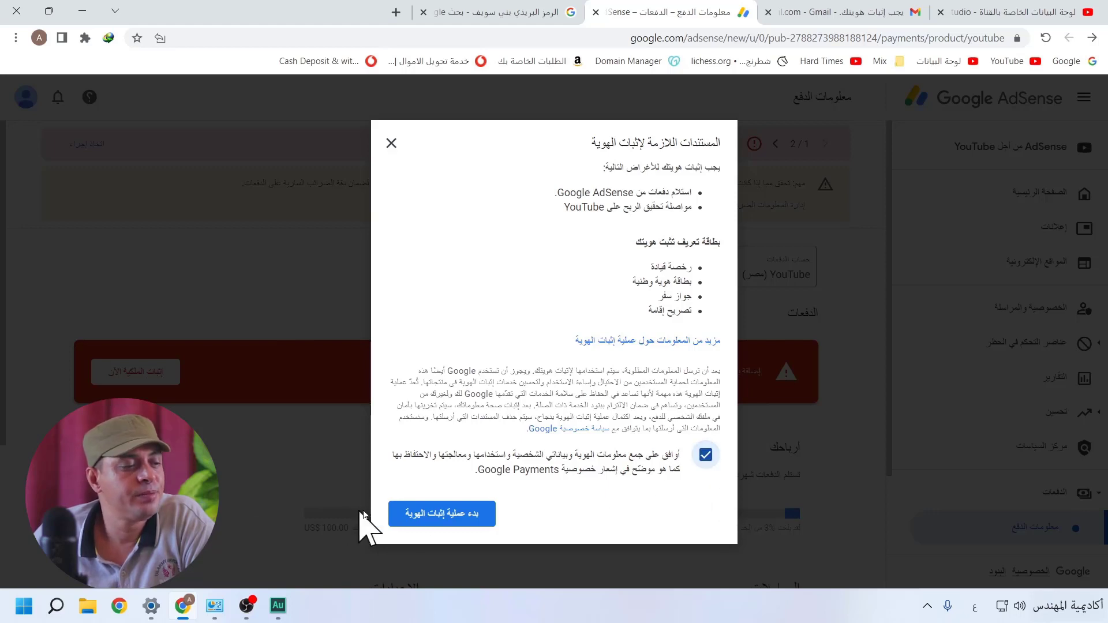
left_click(444, 515)
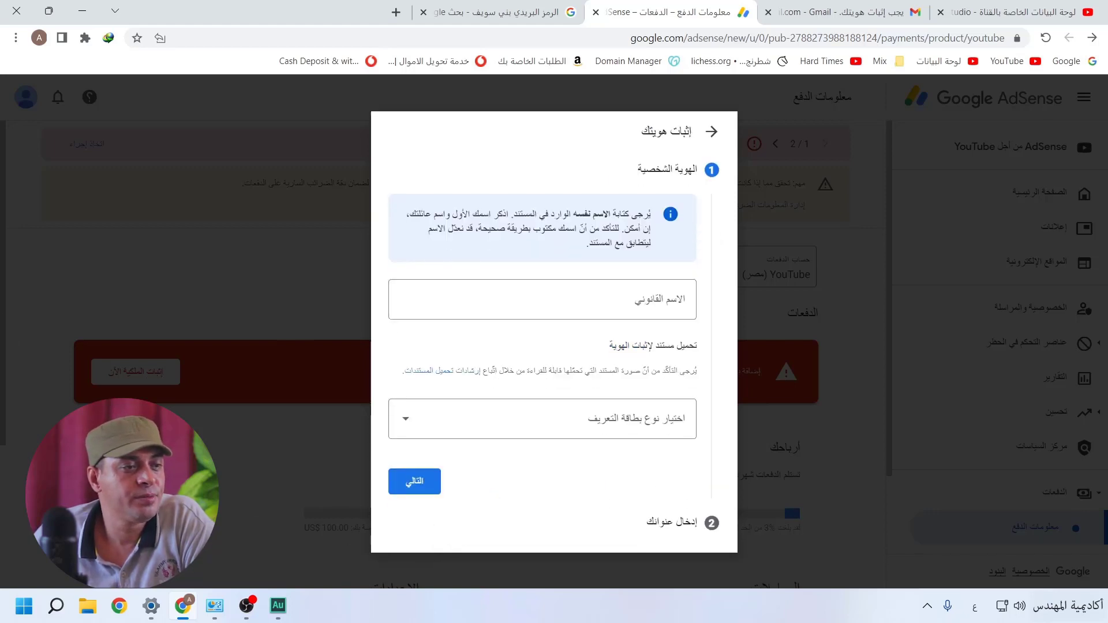
- Paste in the legal name, choose بطاقة هوية وطنية, and open the front-side upload picker
left_click(658, 305)
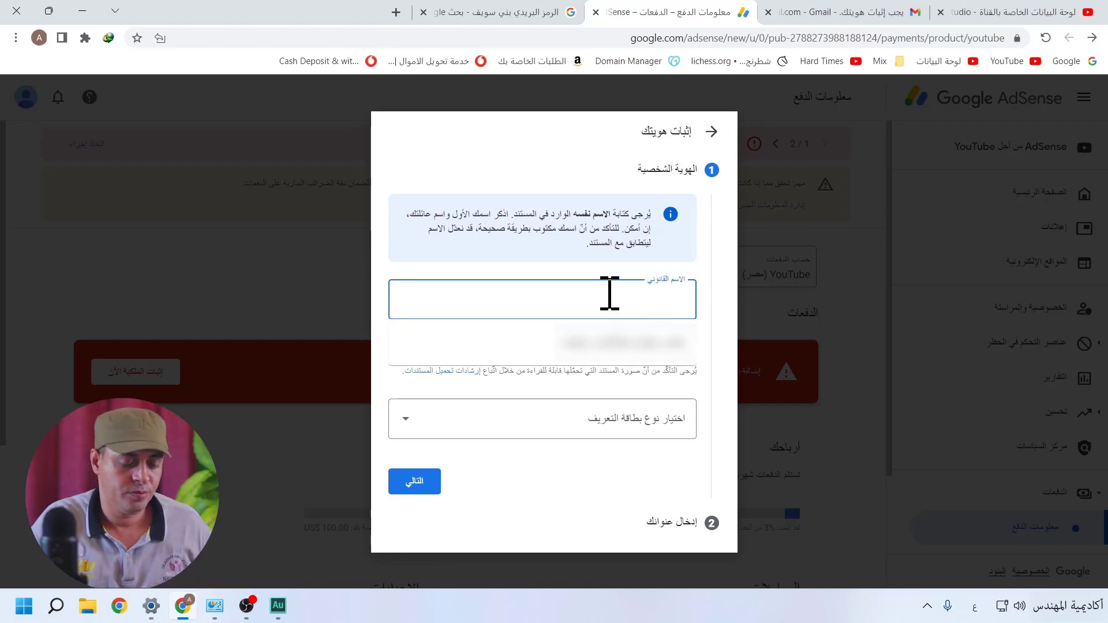
key("ctrl+v")
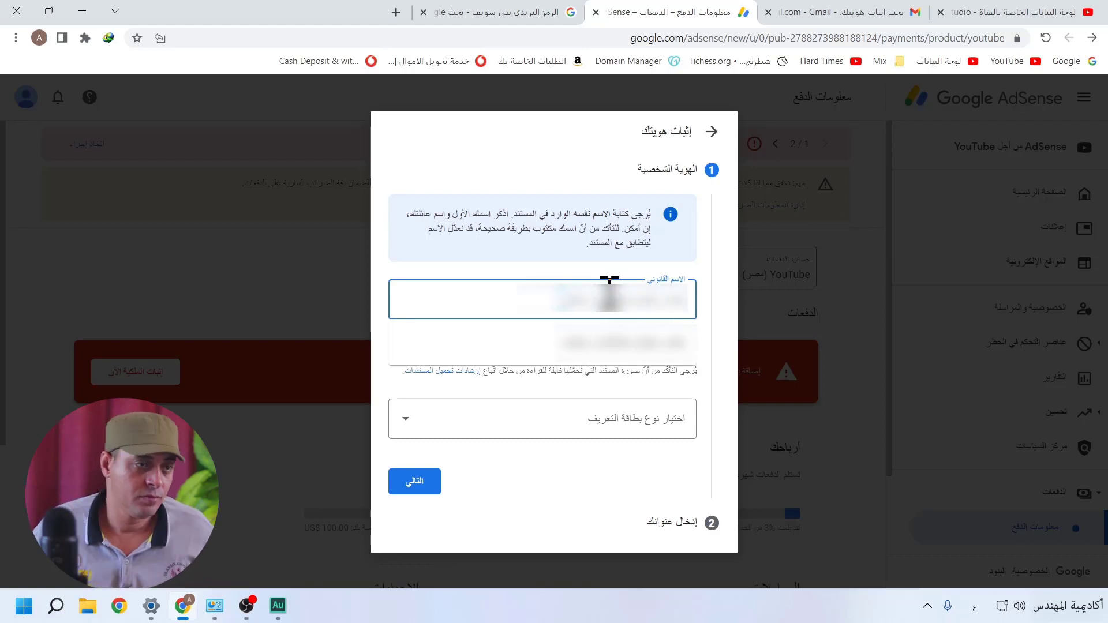
left_click(610, 347)
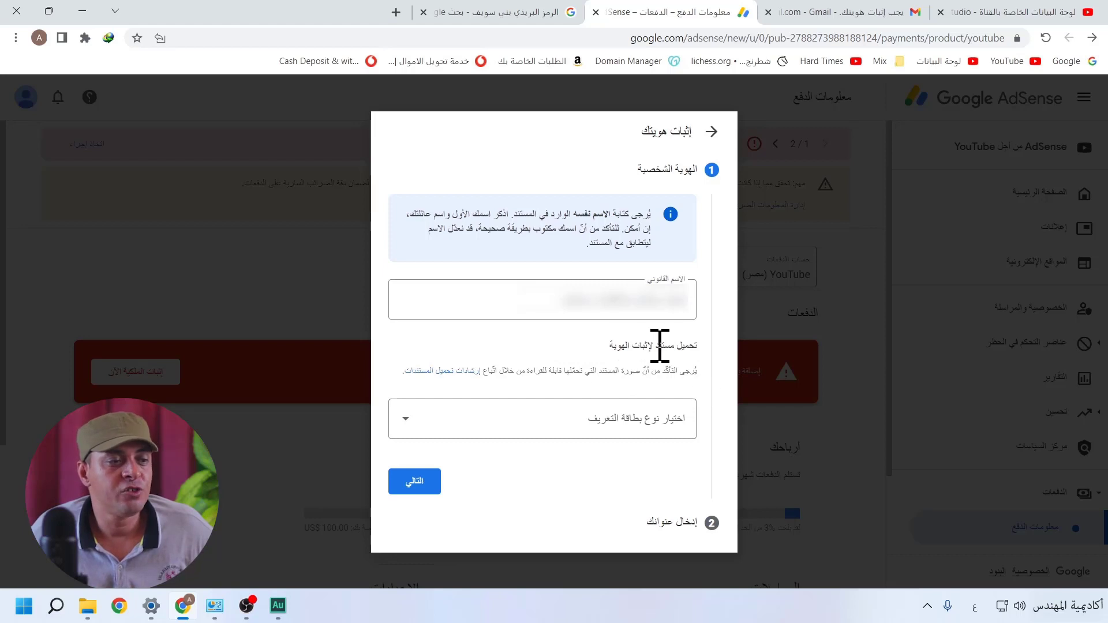
left_click(599, 426)
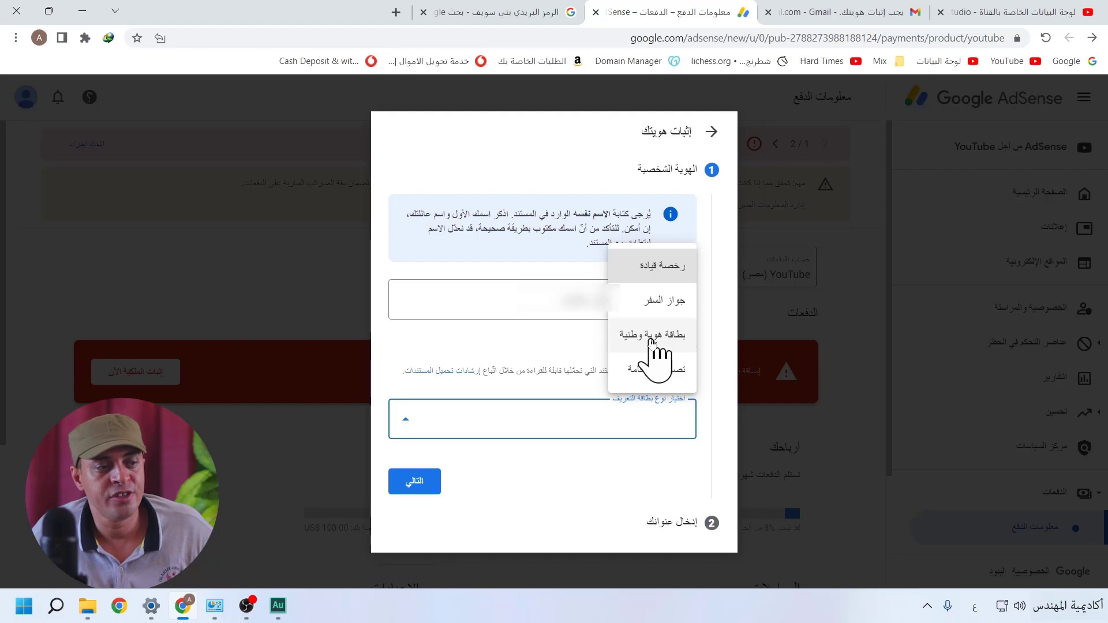
left_click(652, 337)
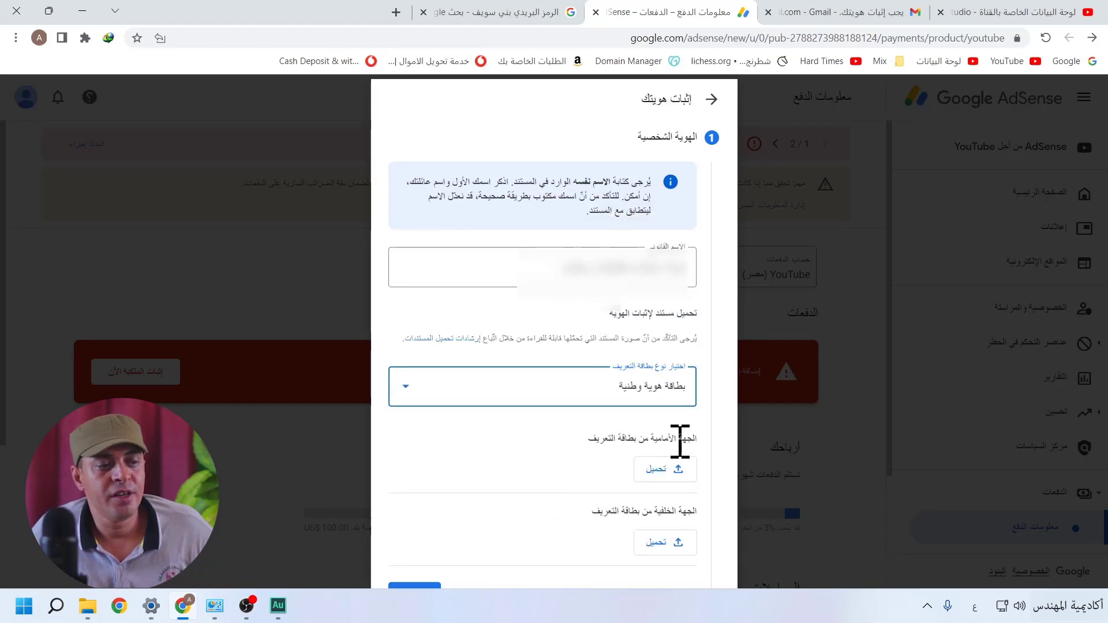
left_click_drag(698, 439, 576, 448)
left_click_drag(688, 511, 582, 515)
left_click(579, 512)
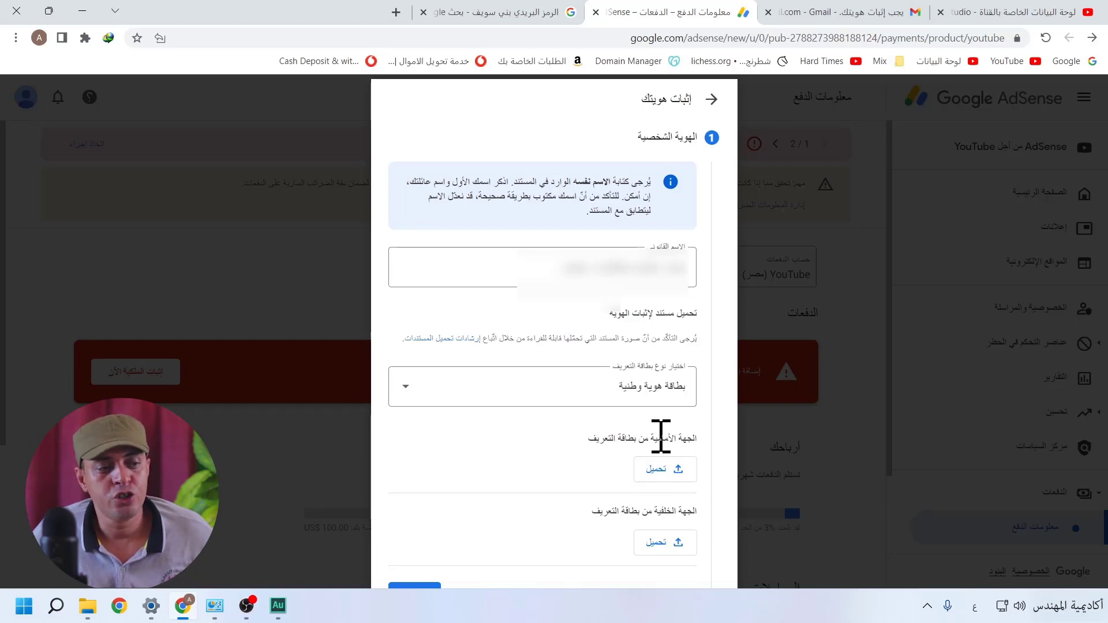
left_click(660, 471)
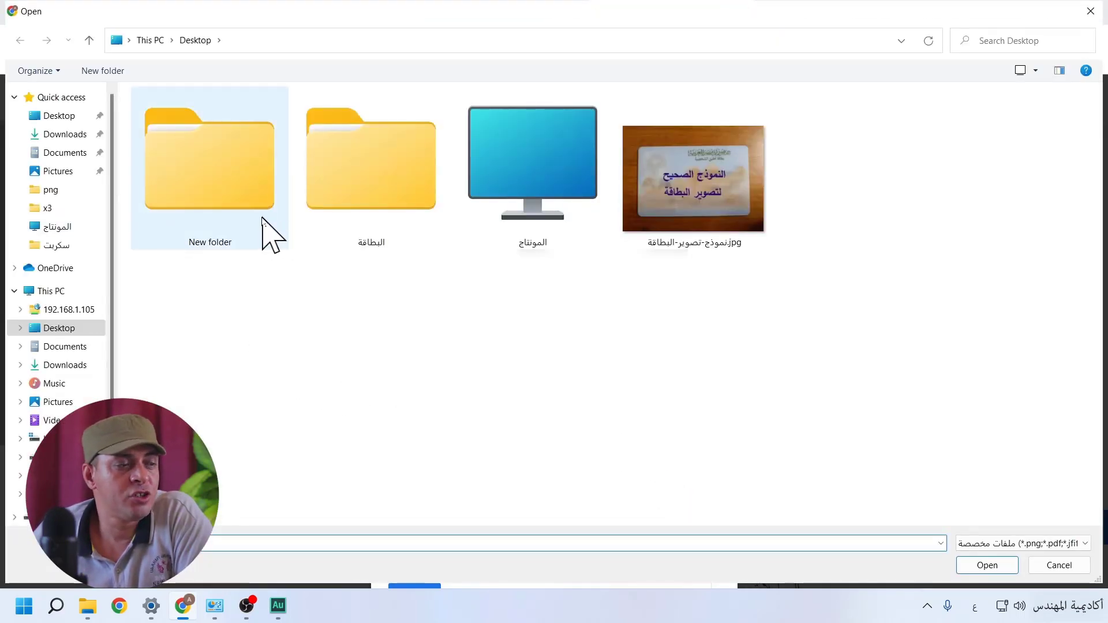
- Open the البطاقة folder, select the m1.jpg card image, then cancel the file chooser without uploading
double_click(353, 217)
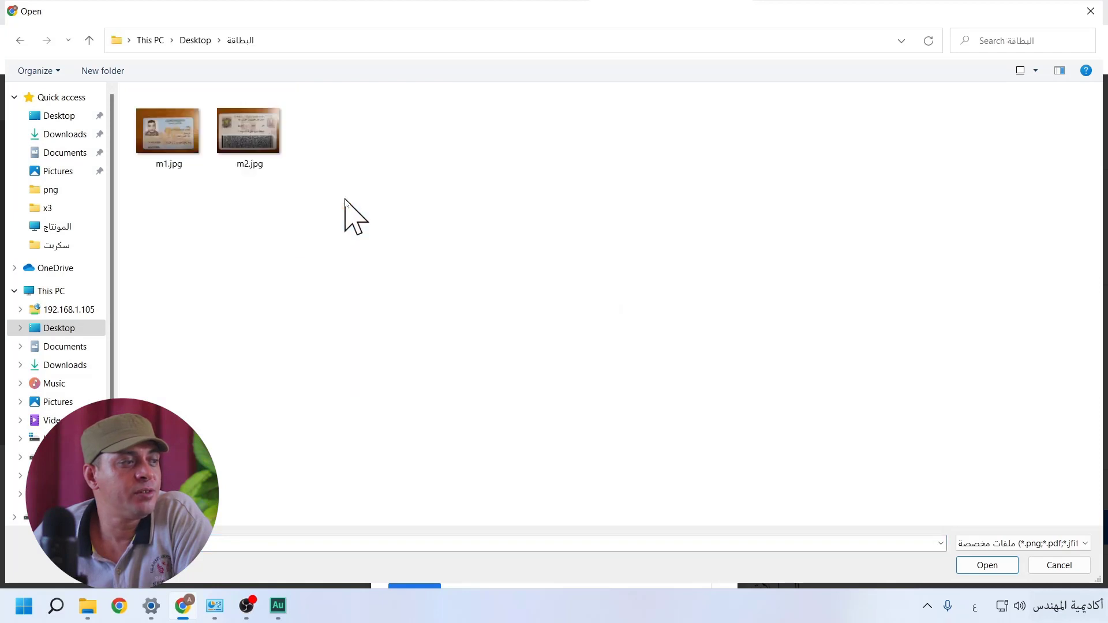
left_click(179, 152)
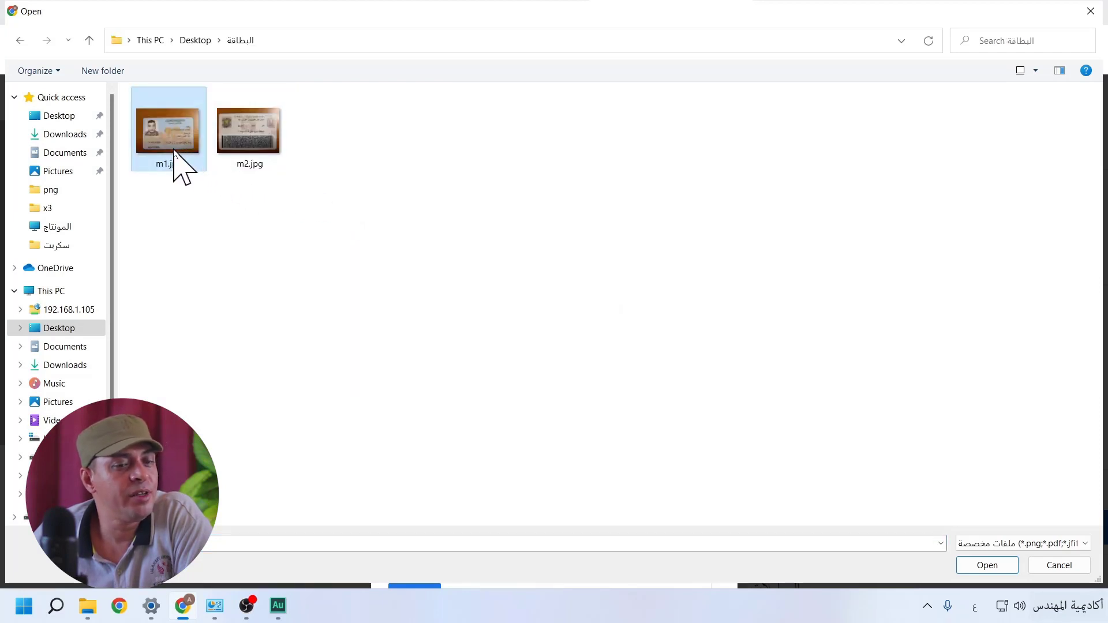
left_click(1058, 568)
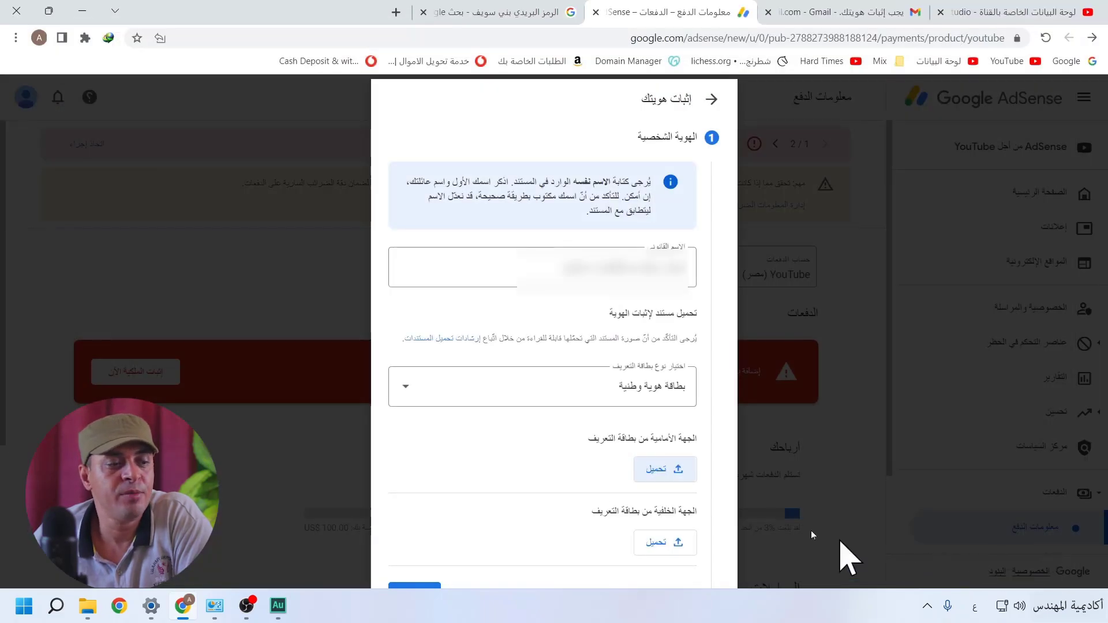
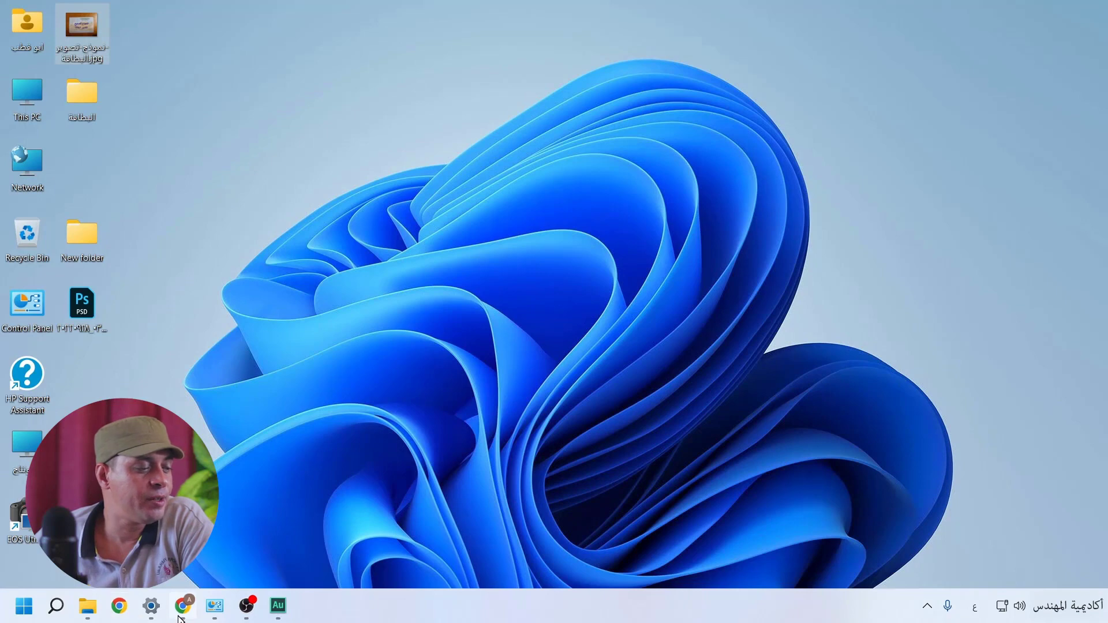
- Attach m1.jpg from the البطاقة folder as the ID card's front side
left_click(180, 615)
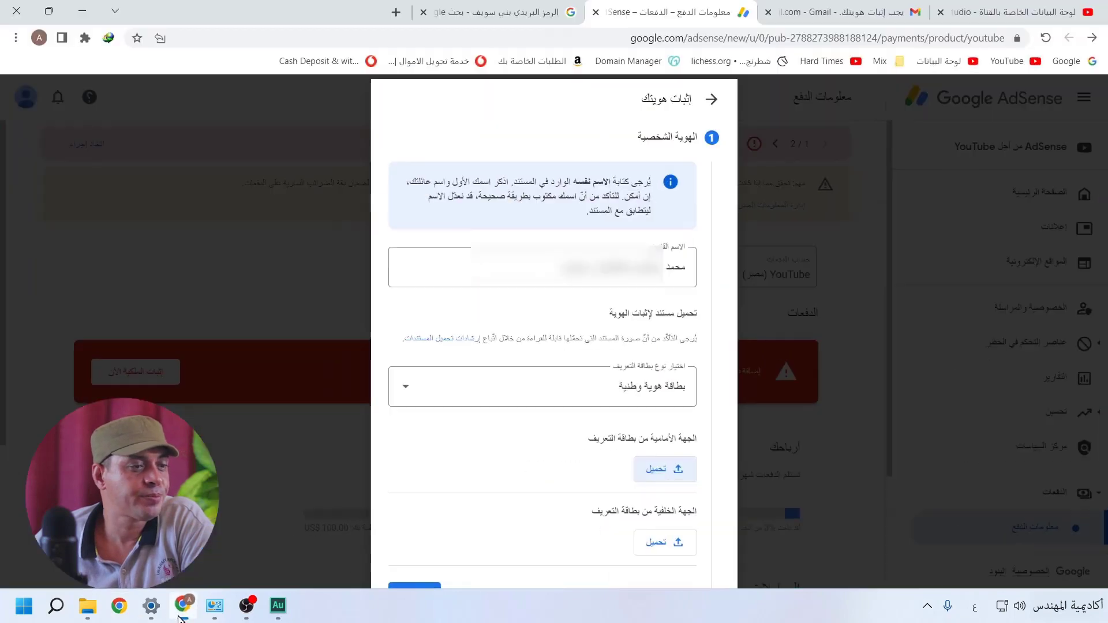
left_click(658, 470)
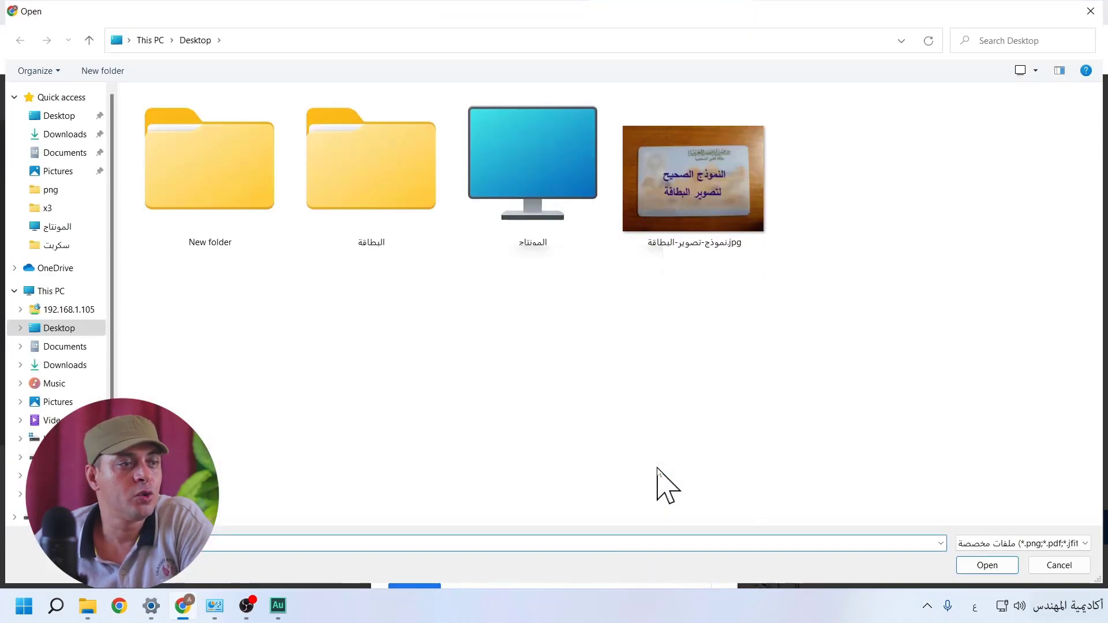
left_click(356, 203)
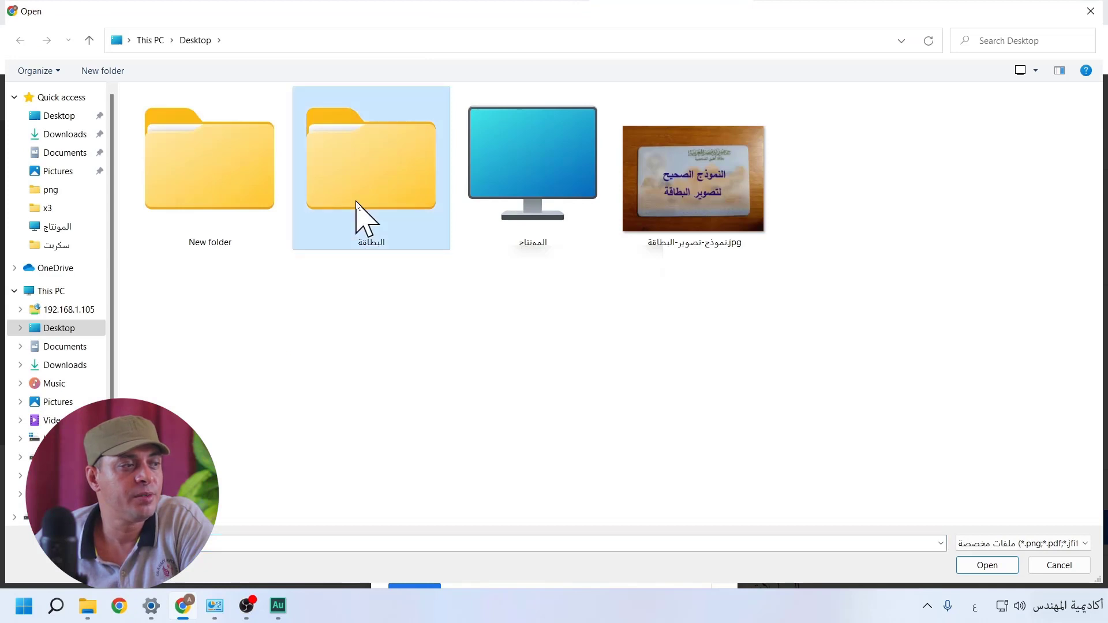
double_click(356, 203)
double_click(156, 132)
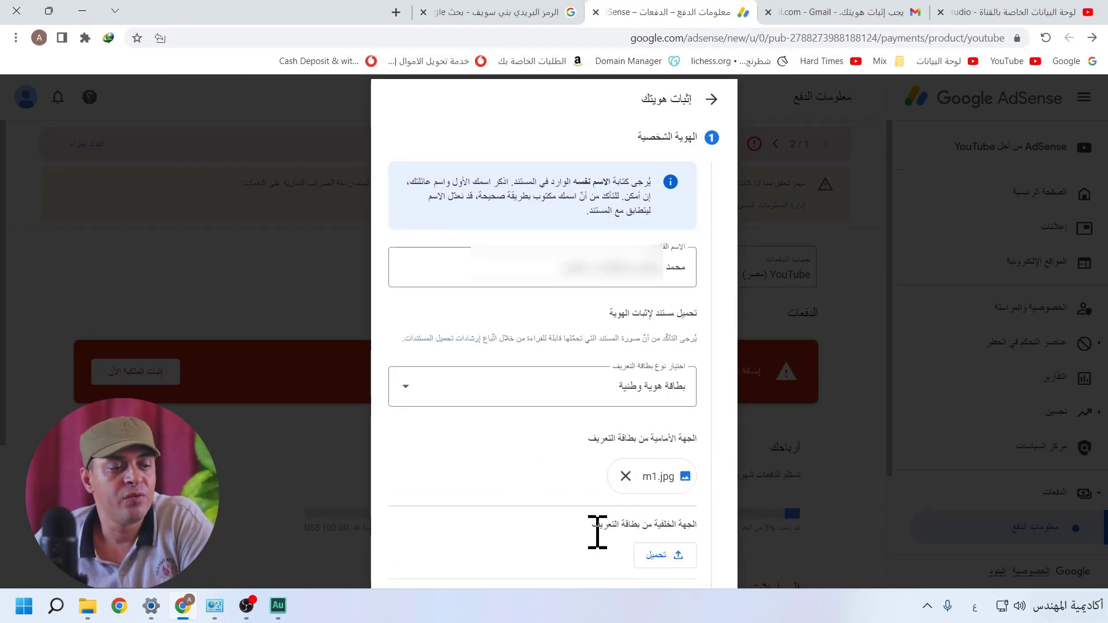
- Attach m2.jpg as the ID card's back side
left_click(663, 560)
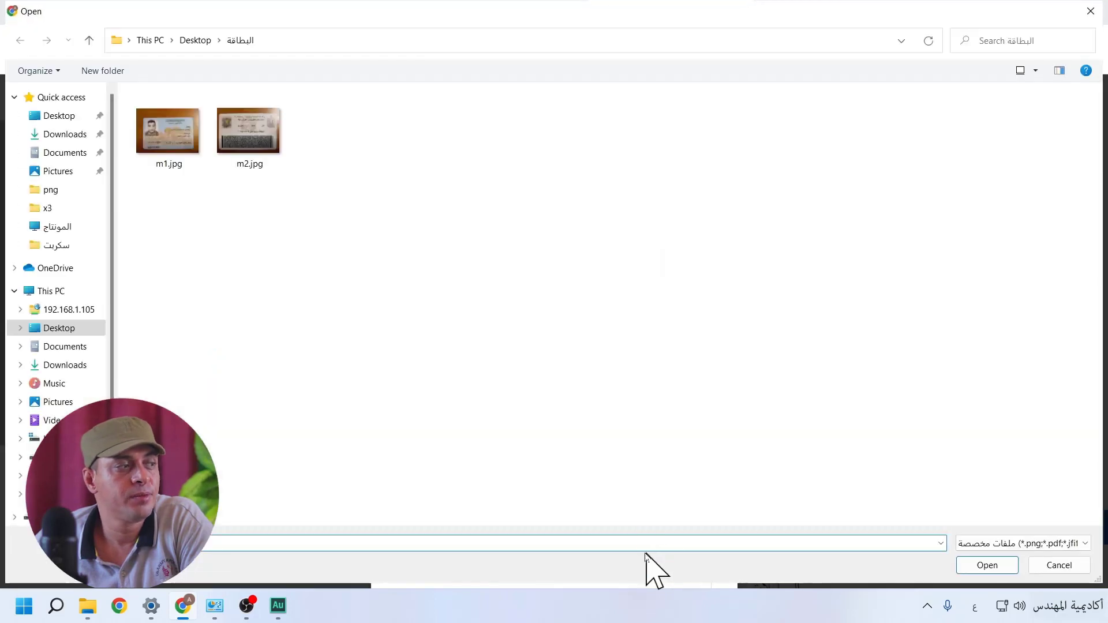
left_click(243, 168)
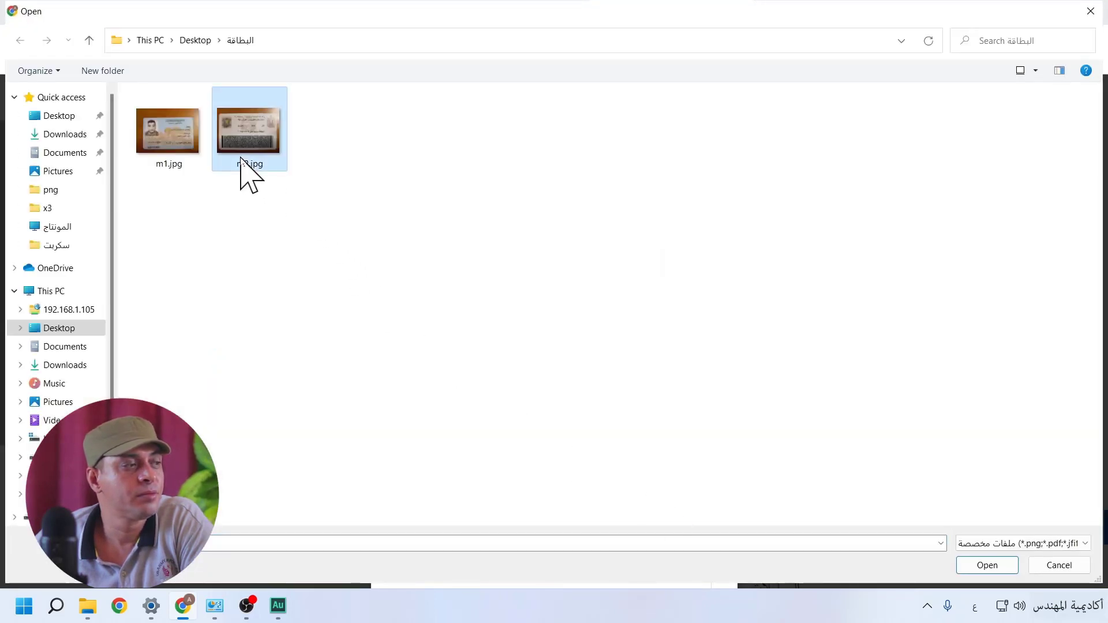
double_click(243, 168)
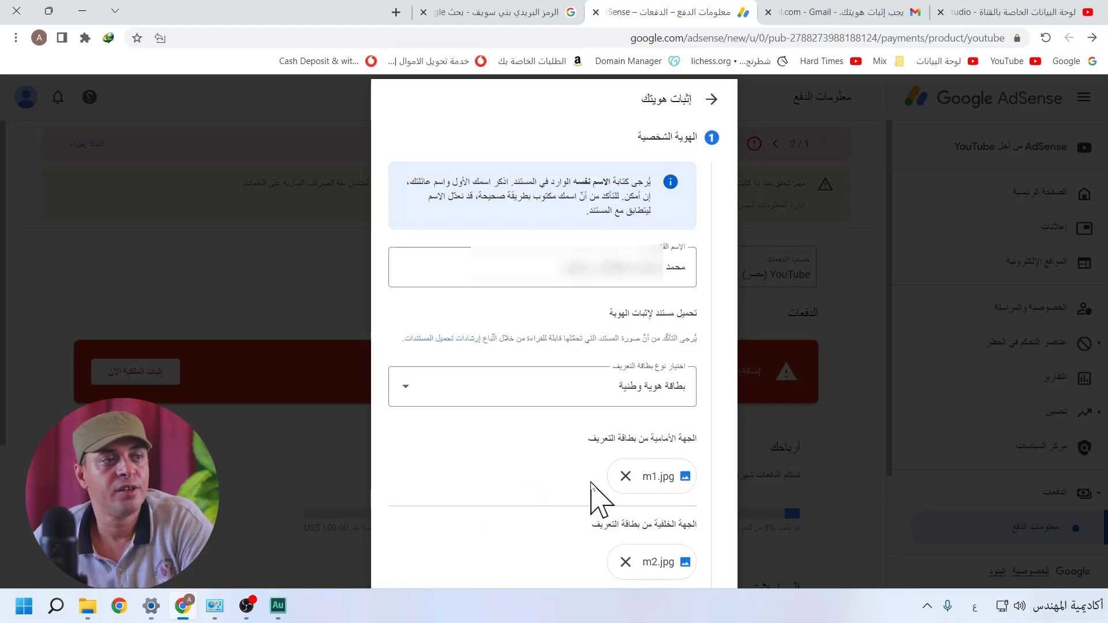
- Zoom the page out to 80% so the form fits, and continue to the address step
key("ctrl+minus")
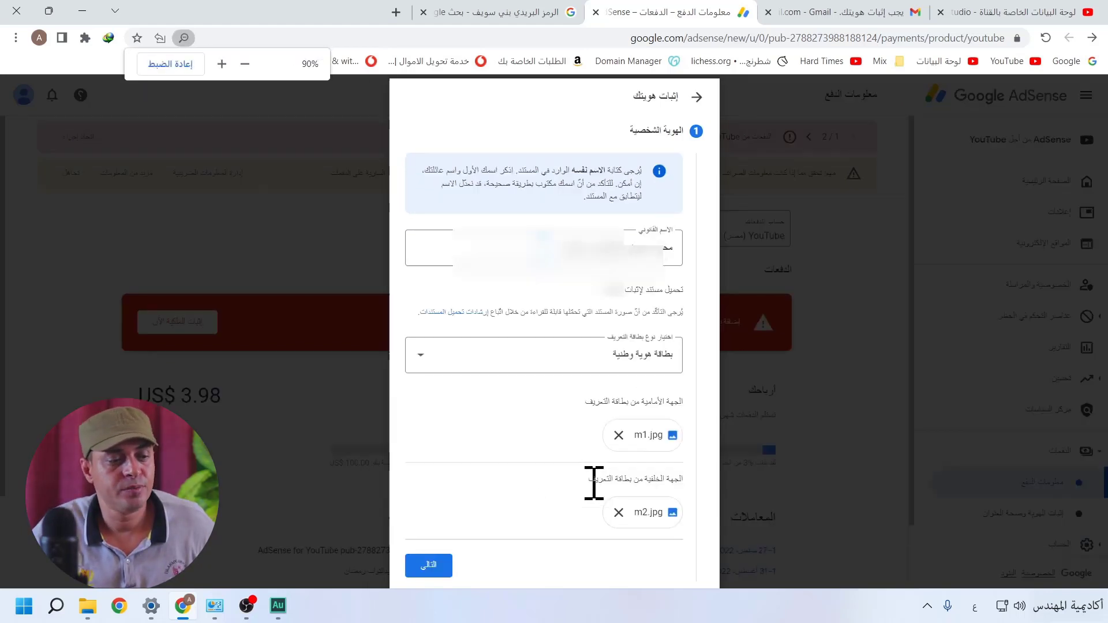
key("ctrl+plus")
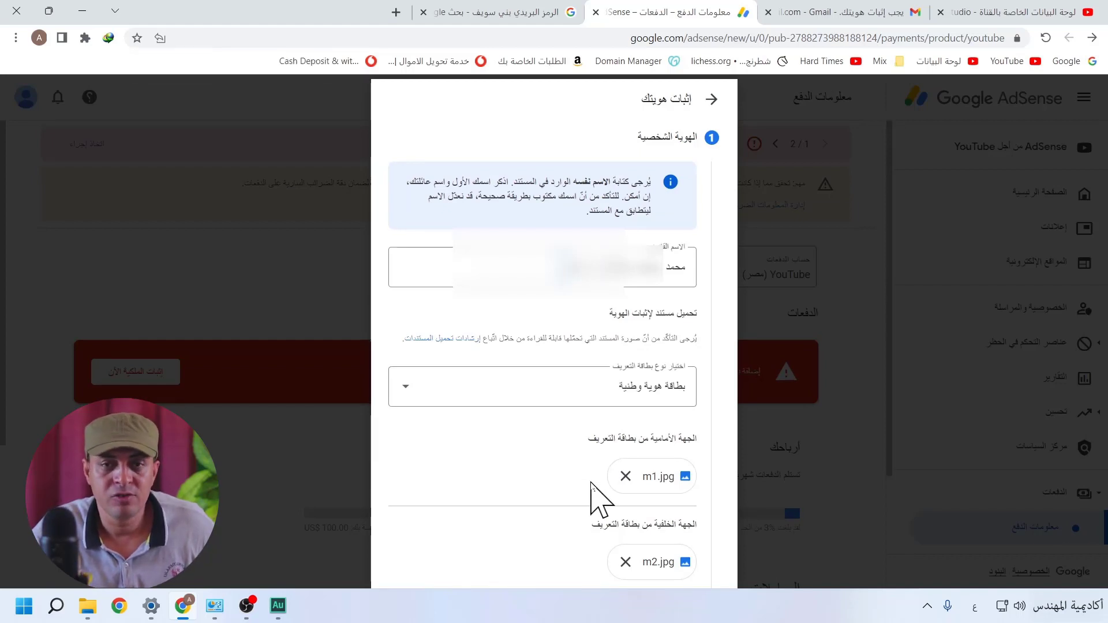
key("ctrl+minus")
key("ctrl+minus")
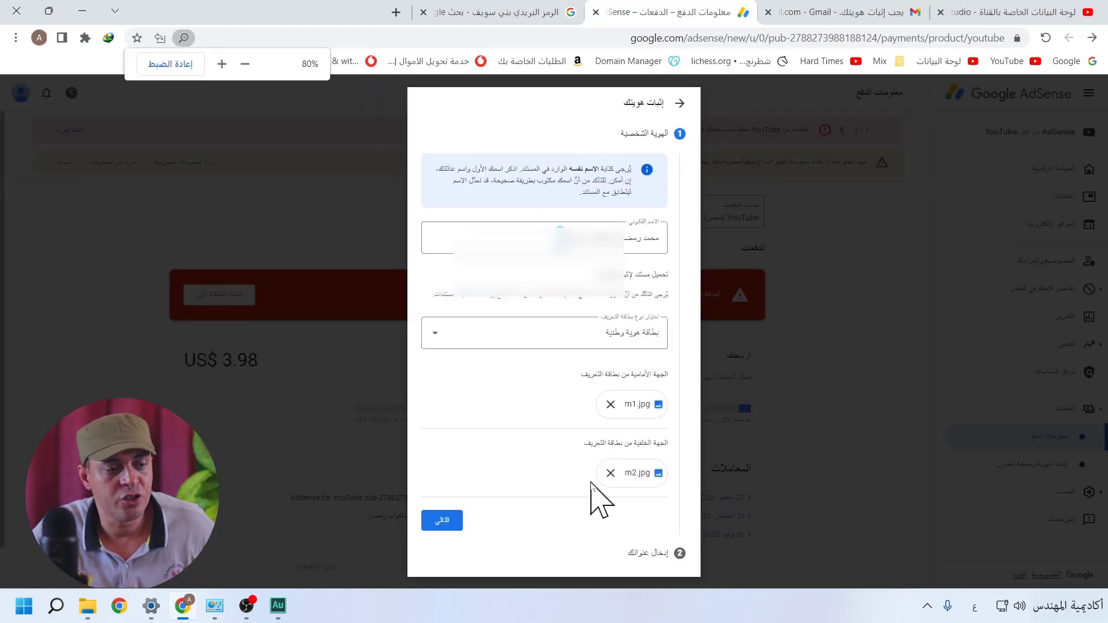
key("ctrl+plus")
key("ctrl+plus")
key("ctrl+minus")
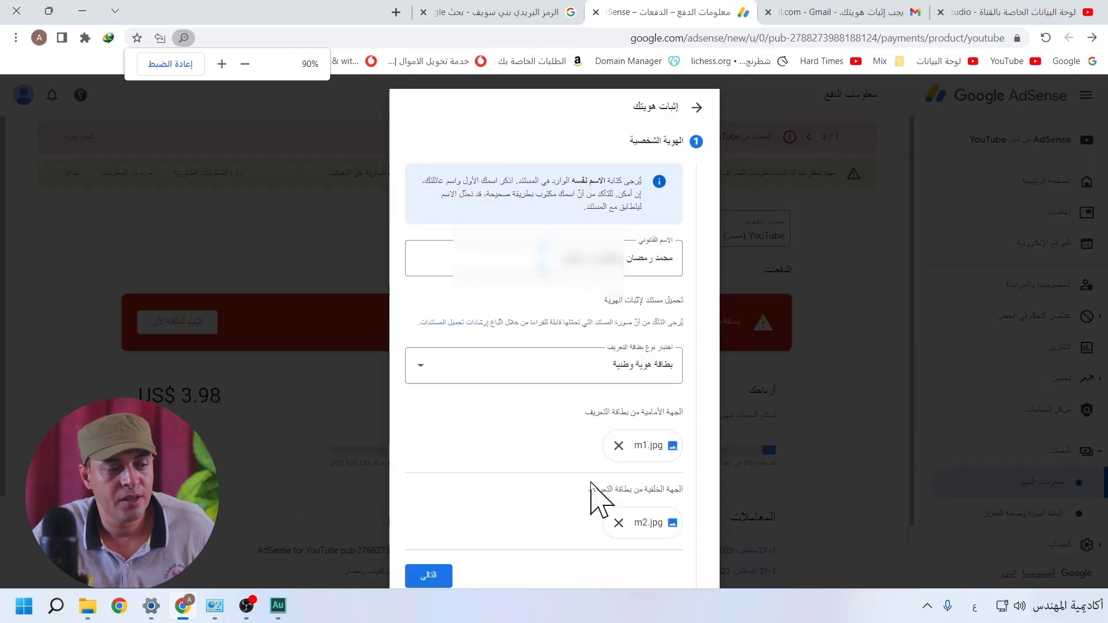
key("ctrl+minus")
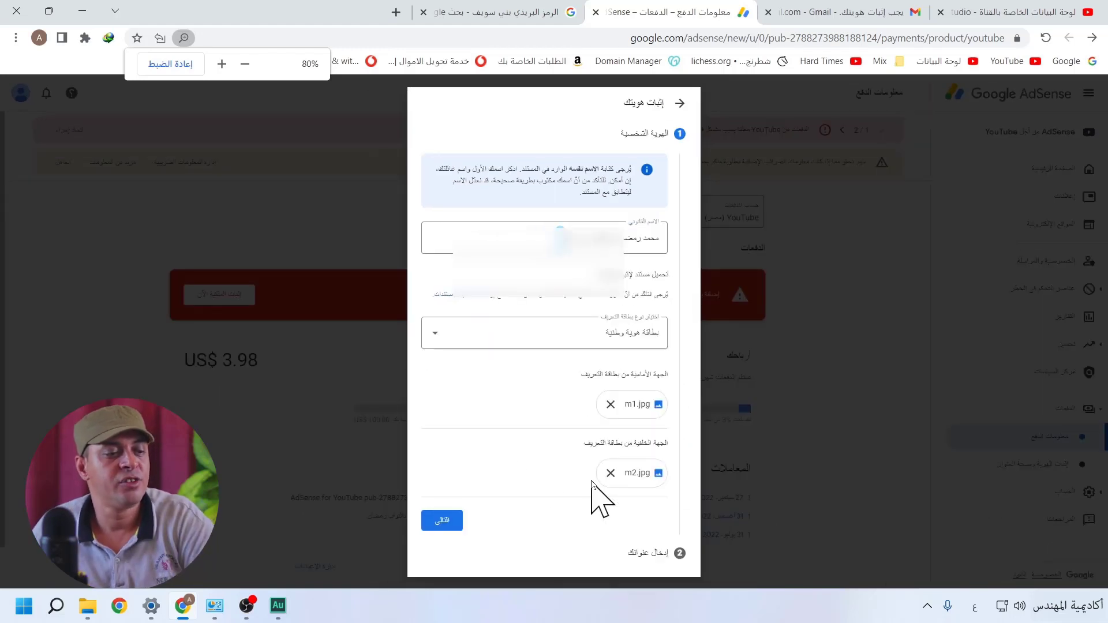
left_click(450, 523)
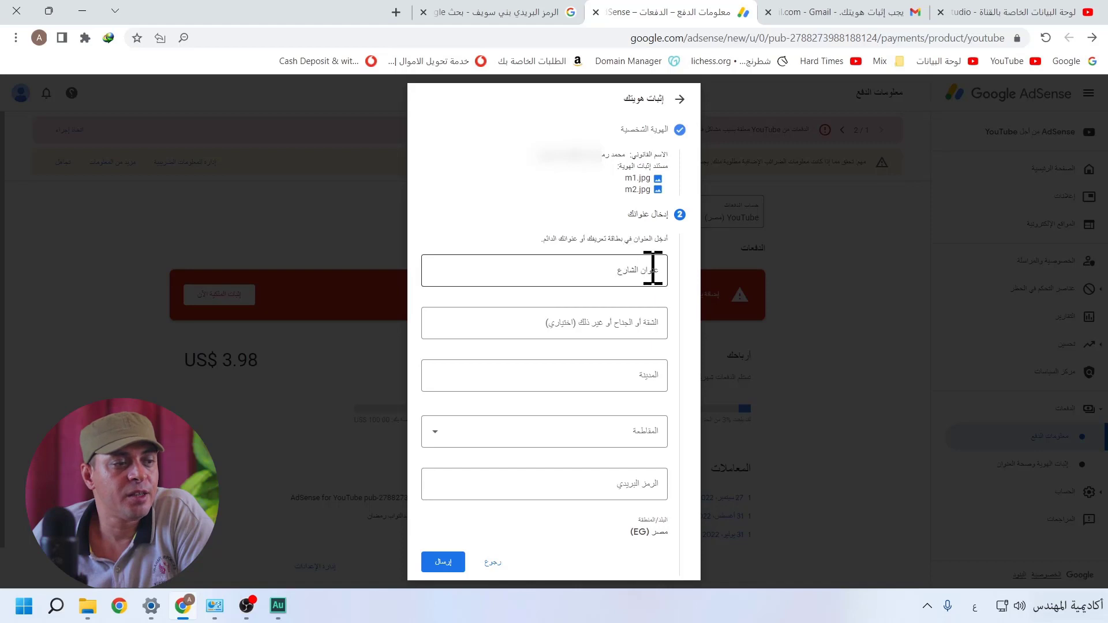
- Fill in street مركز, city مركز الفيوم and governorate الفيوم
left_click(631, 269)
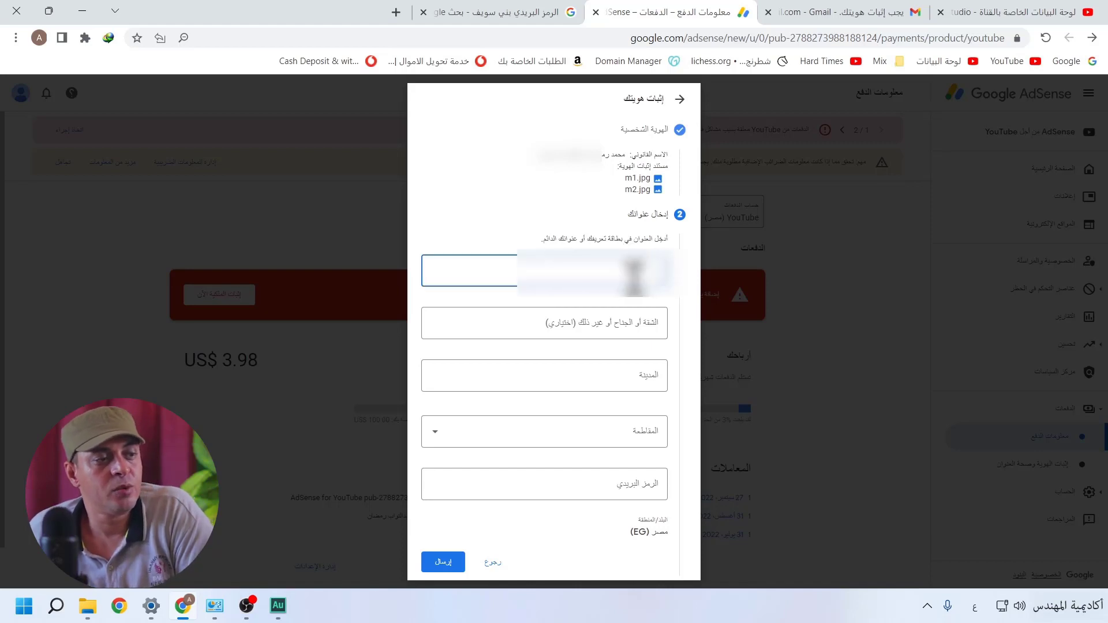
type("مركز")
left_click(632, 377)
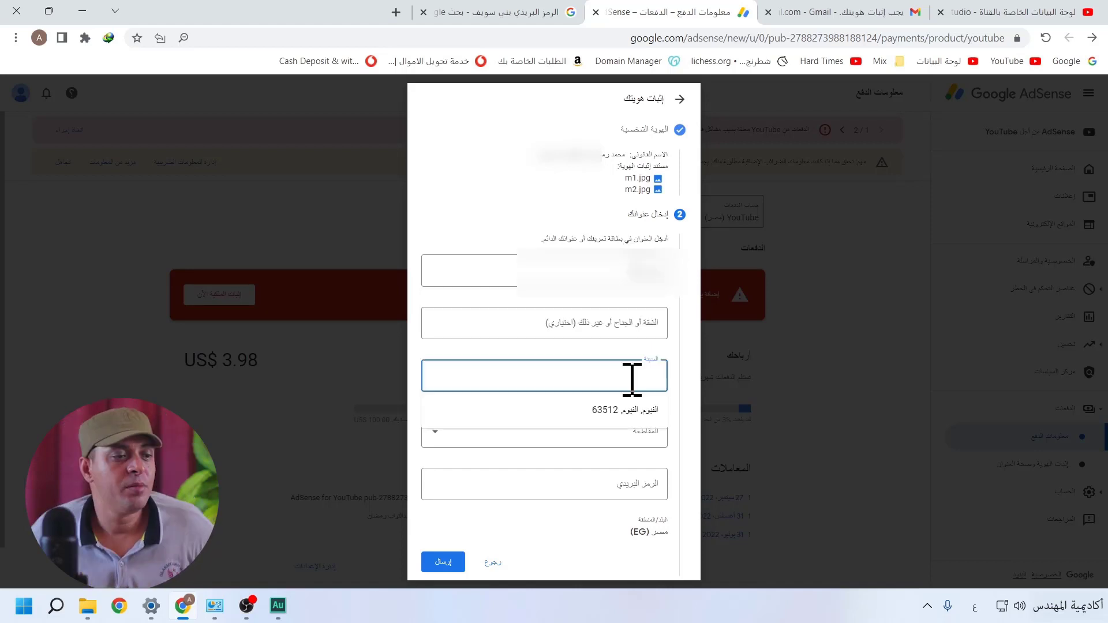
type("مركز ا")
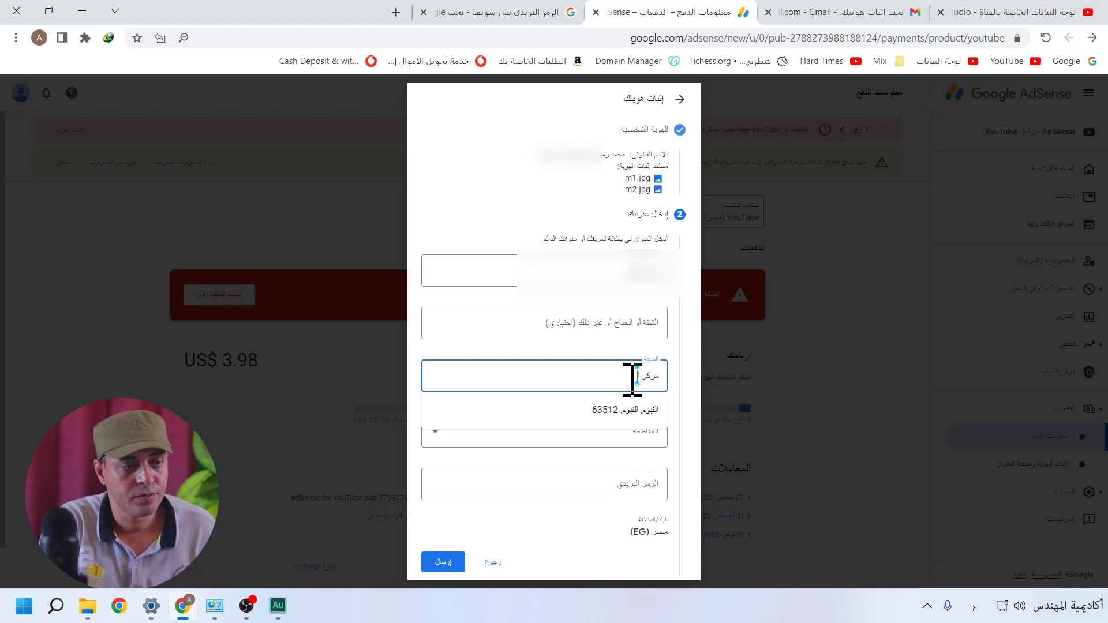
type("لفيوم")
left_click(645, 434)
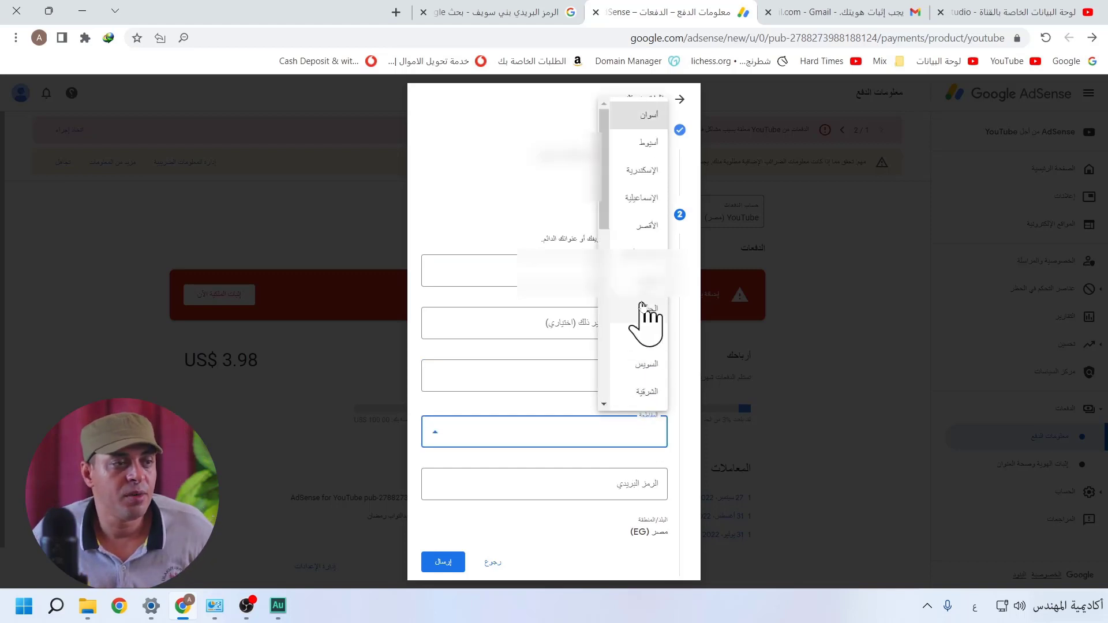
scroll(643, 306, "down", 3)
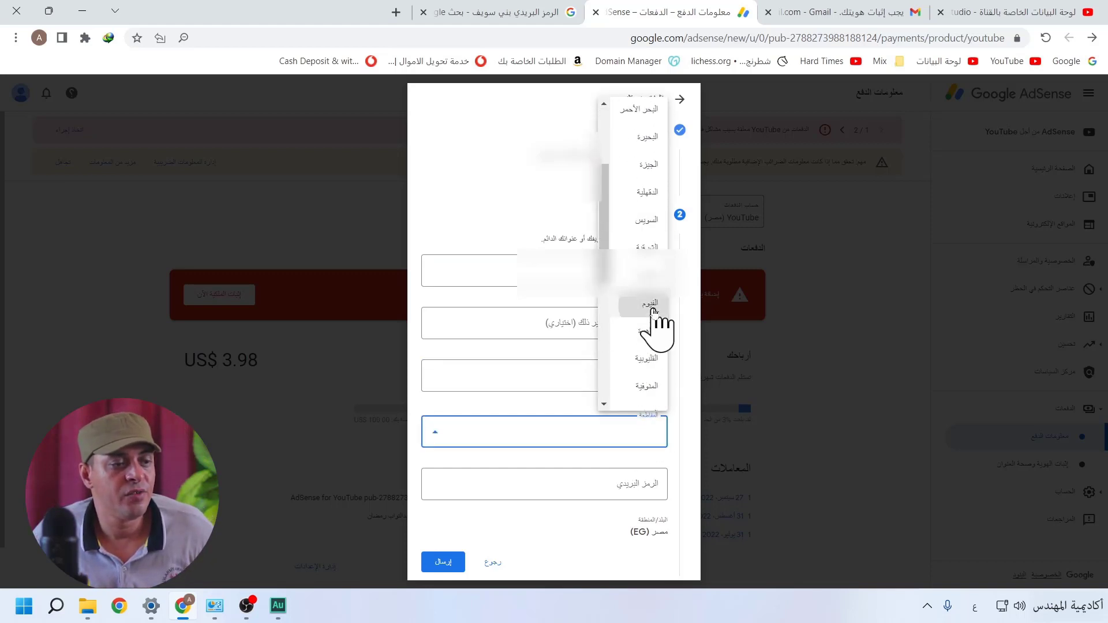
left_click(654, 311)
- Accept the suggested postal code, submit, and reload after the session-expired error
left_click(625, 490)
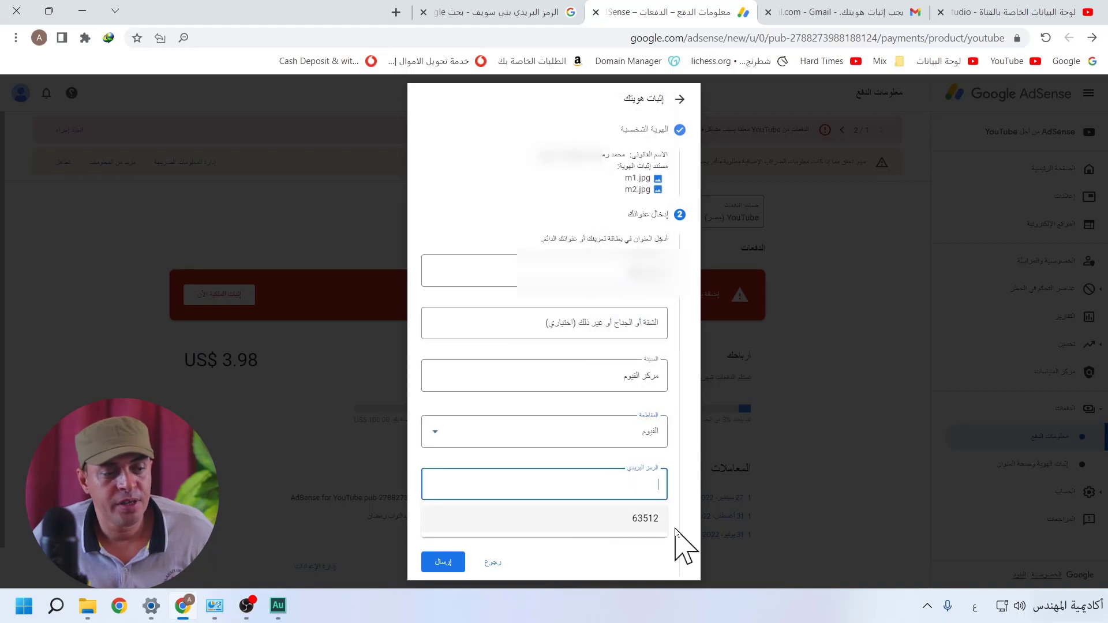
left_click(642, 522)
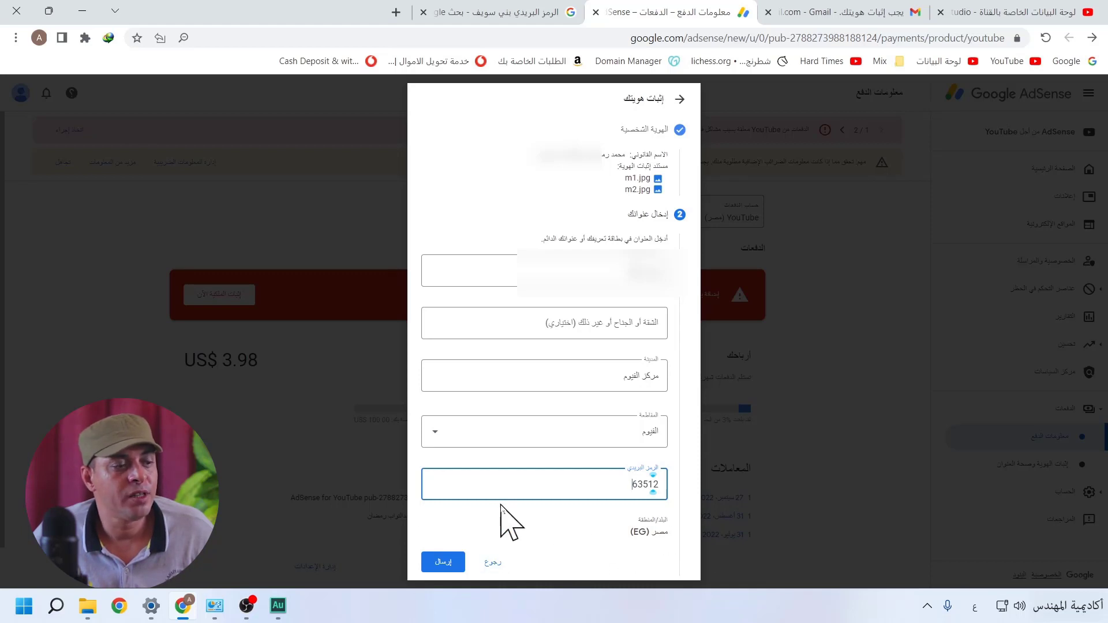
left_click(437, 562)
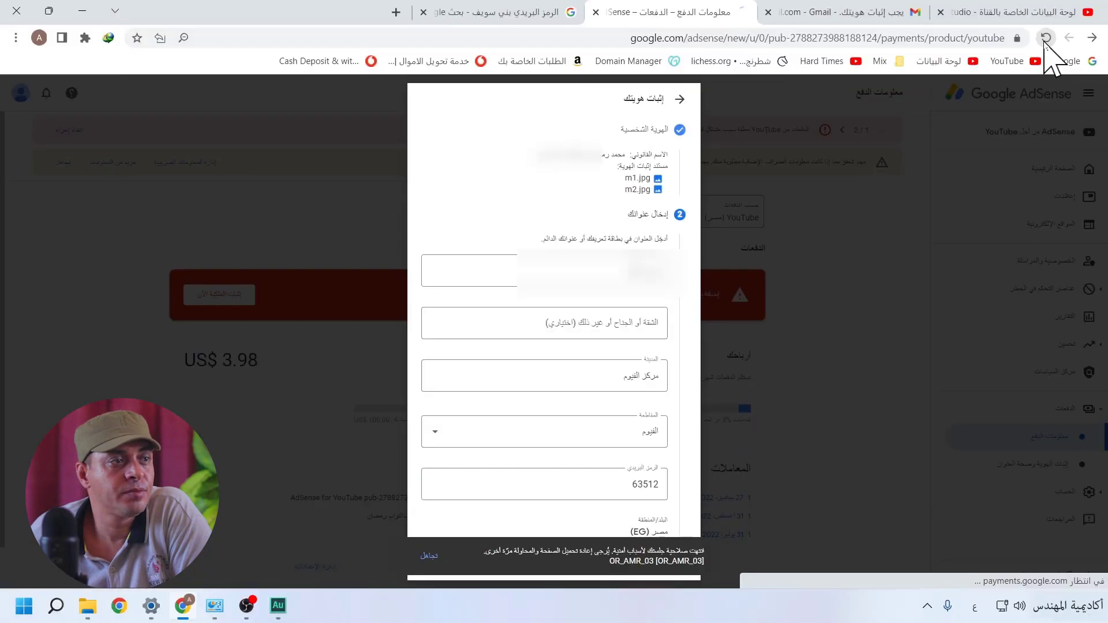
left_click(1045, 37)
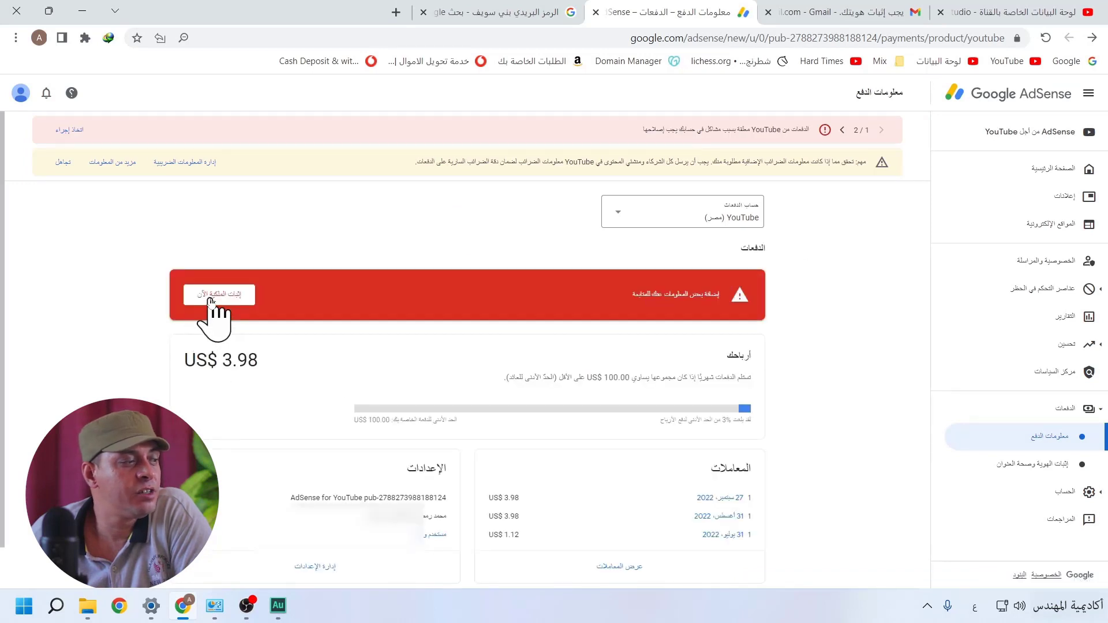
- Restart identity verification, accept consent, enter the legal name and choose National ID card
left_click(211, 302)
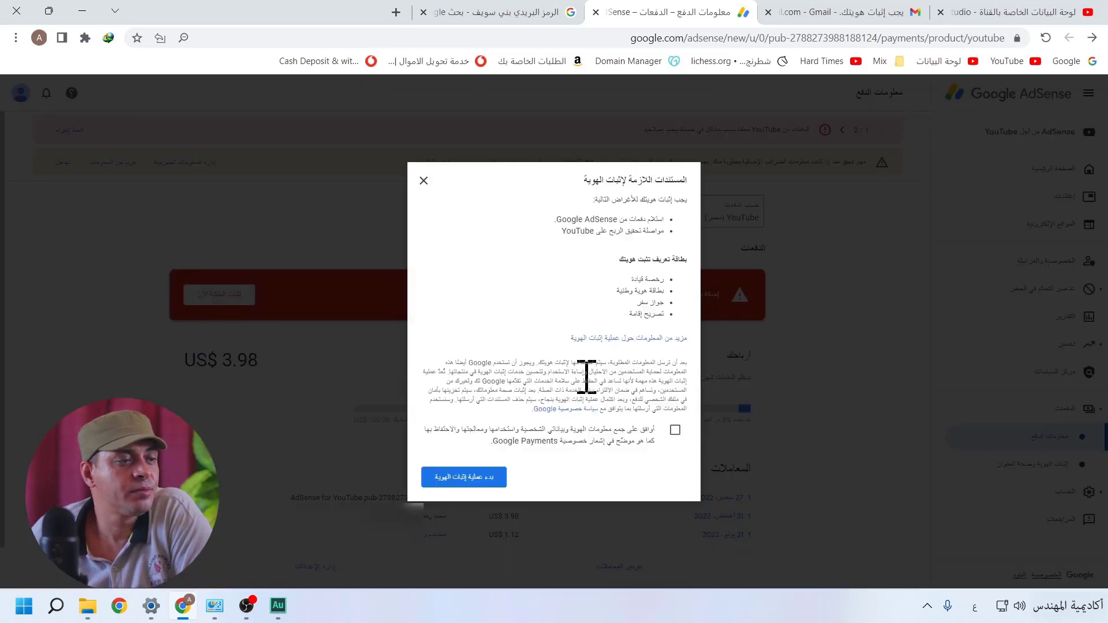
left_click(676, 430)
left_click(474, 478)
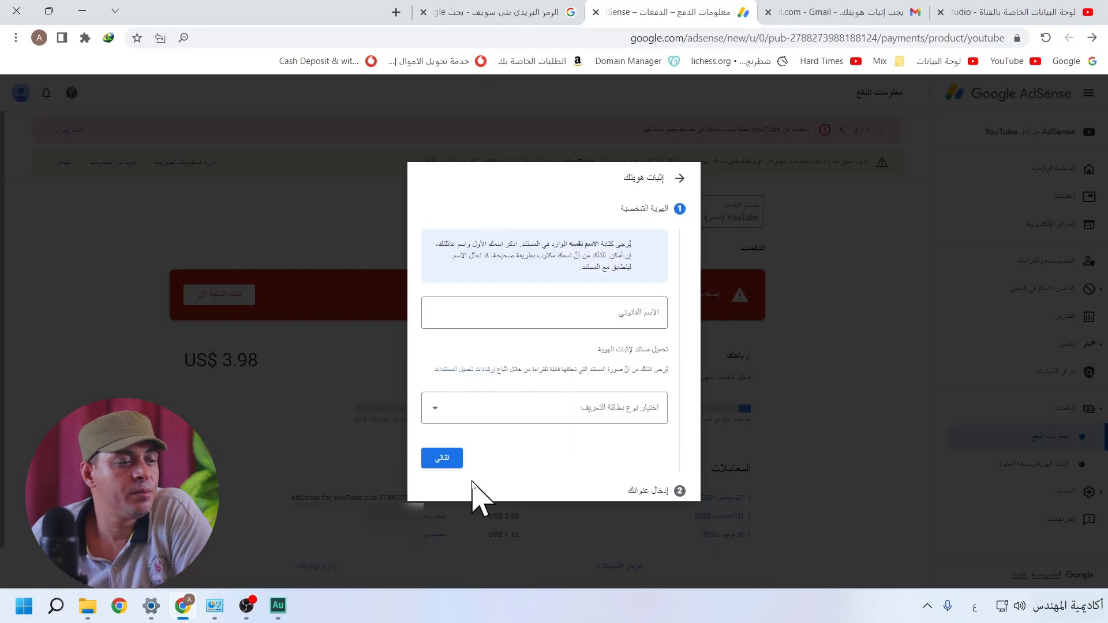
left_click(610, 307)
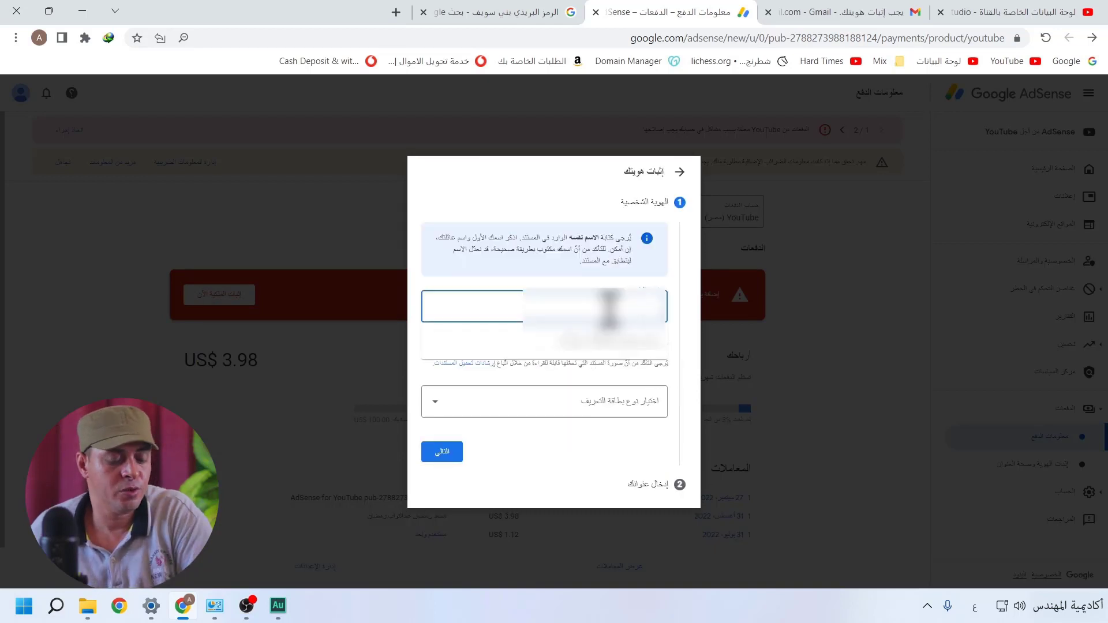
left_click(606, 407)
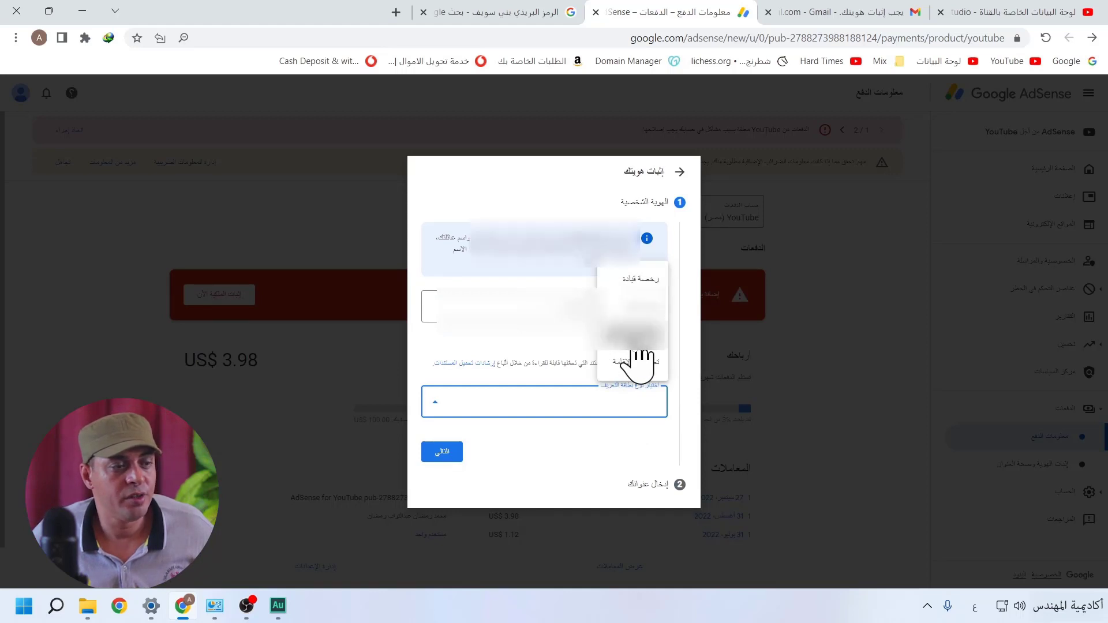
left_click(640, 352)
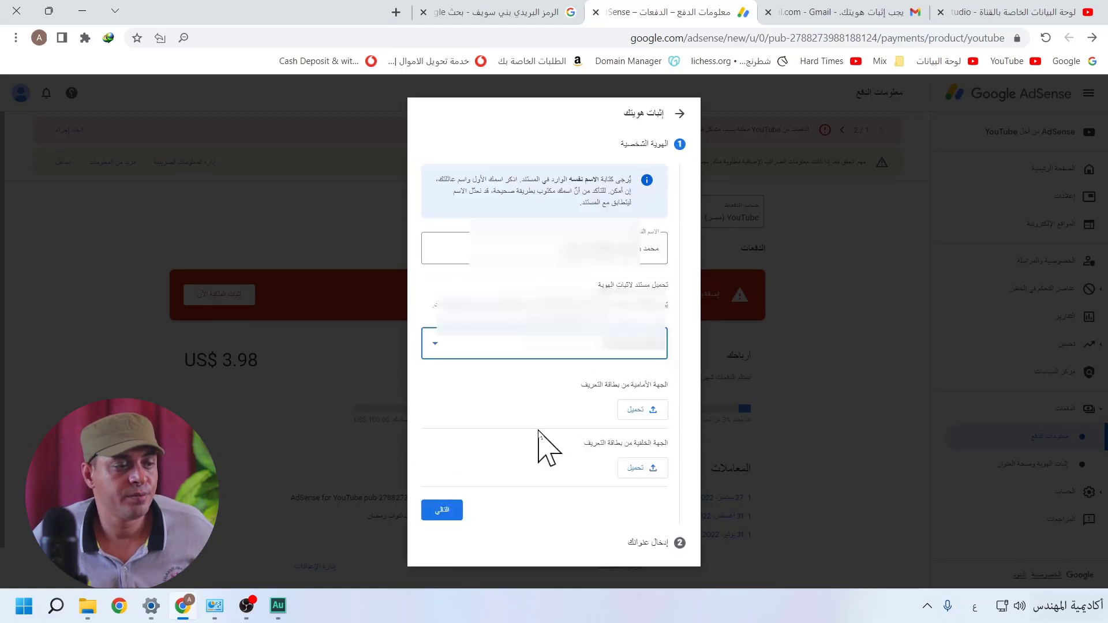
- Upload m1.jpg as the card's front and m2.jpg as its back, then go to the address step
left_click(643, 413)
left_click(175, 164)
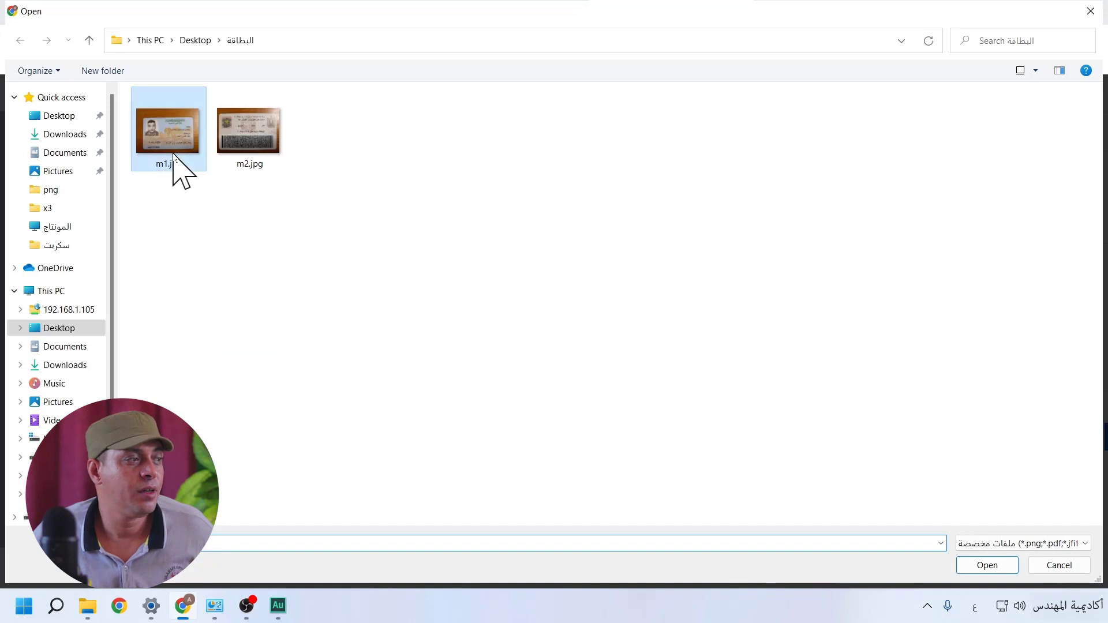
double_click(175, 164)
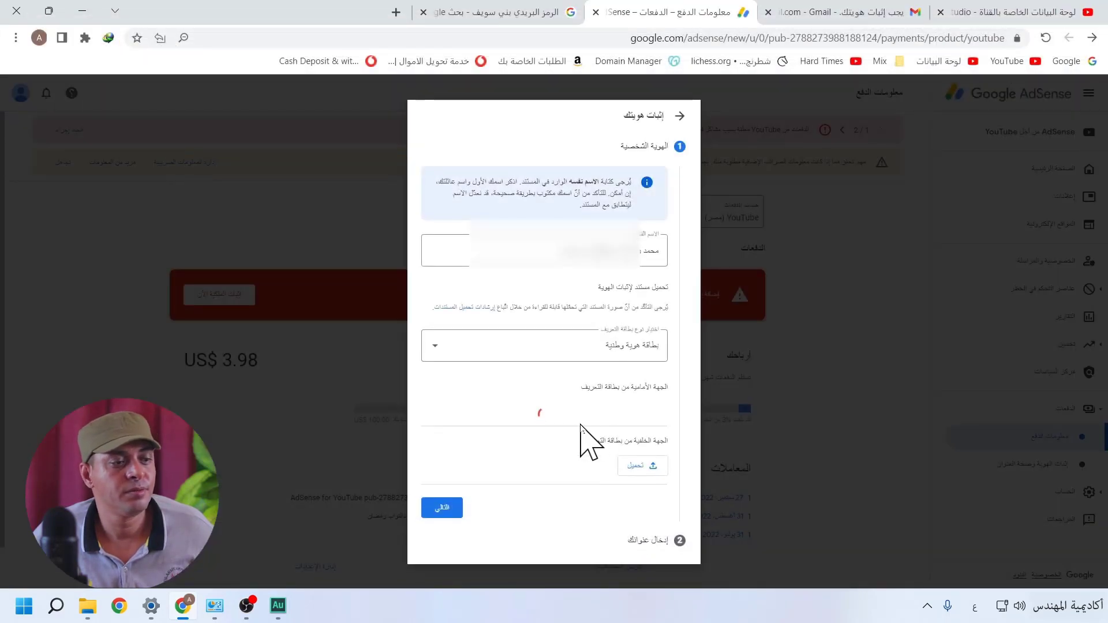
left_click(643, 475)
left_click(255, 162)
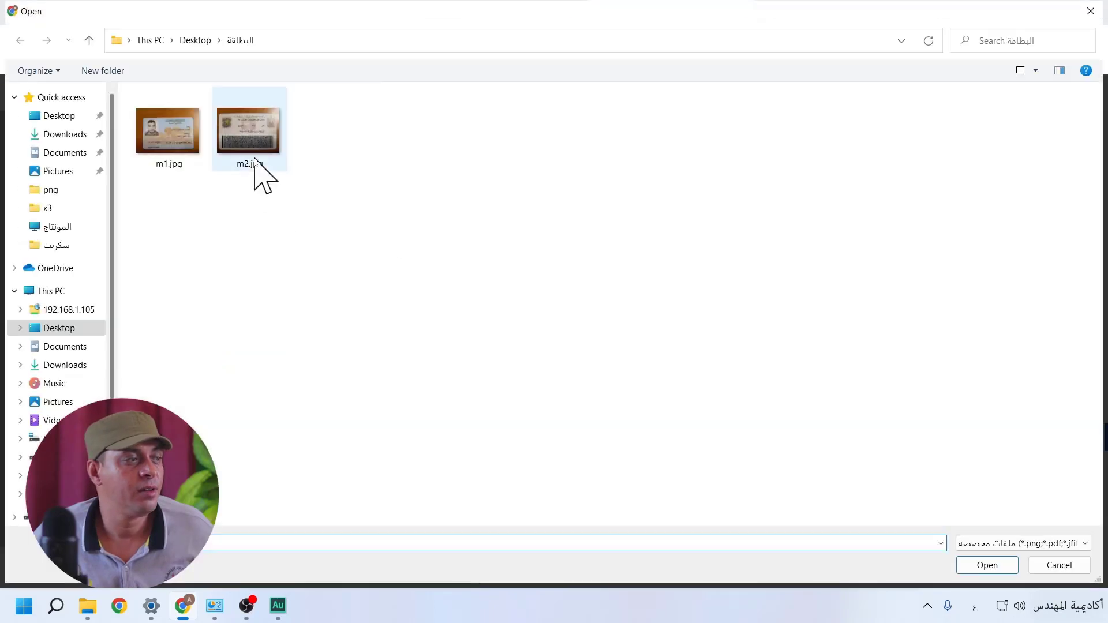
double_click(254, 162)
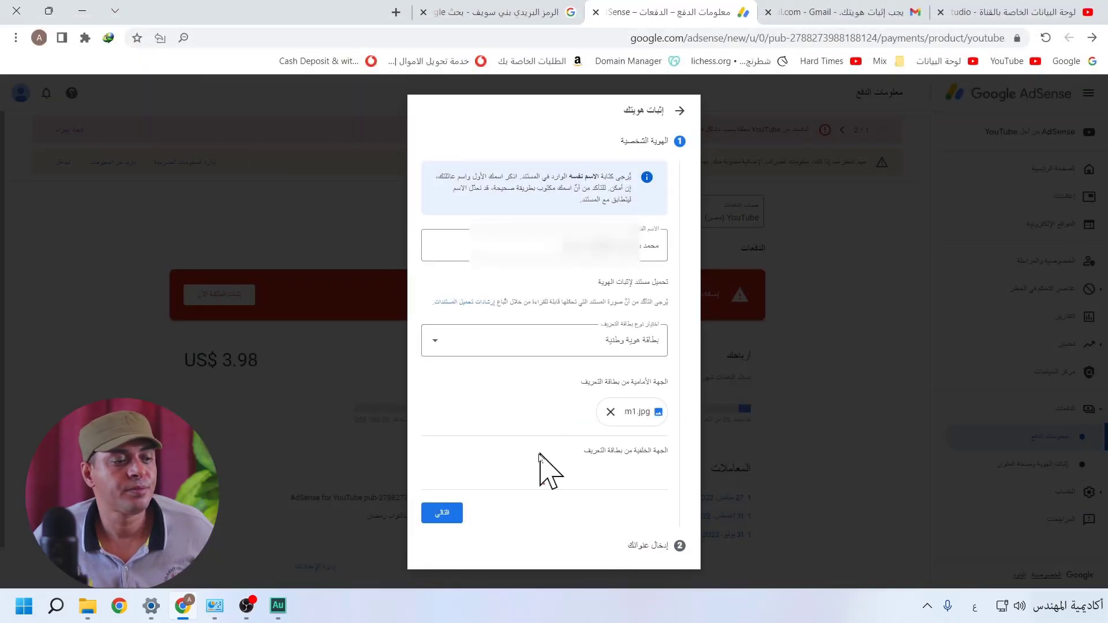
left_click(444, 527)
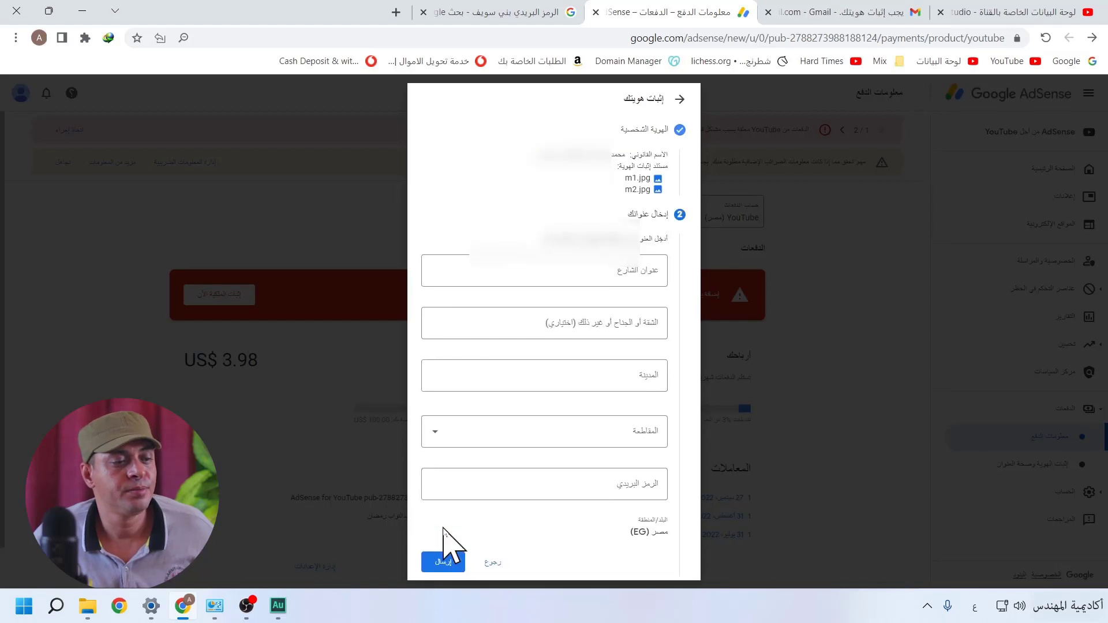
- Use the suggested street, city مركز, governorate الفيوم and suggested postal code, then submit
left_click(610, 272)
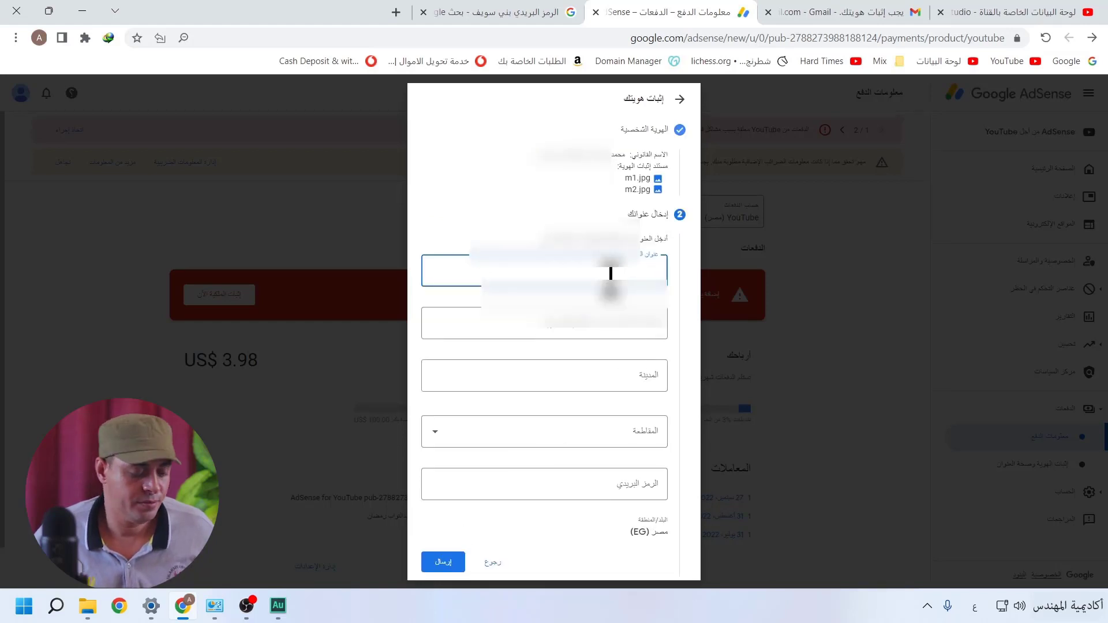
left_click(589, 297)
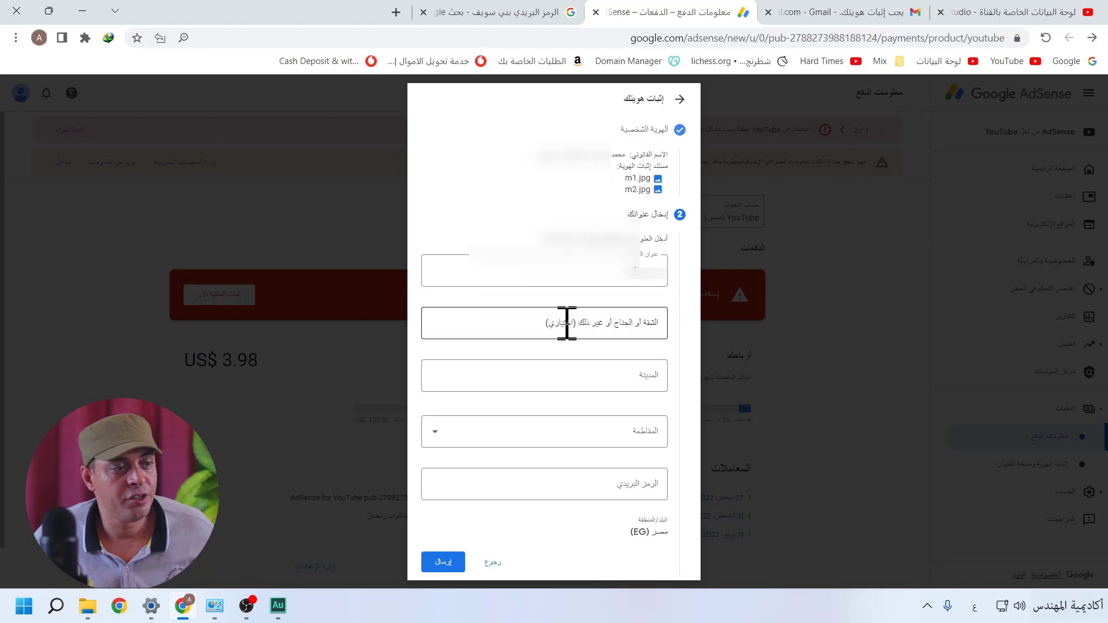
left_click(639, 375)
type("مركز الفيوم")
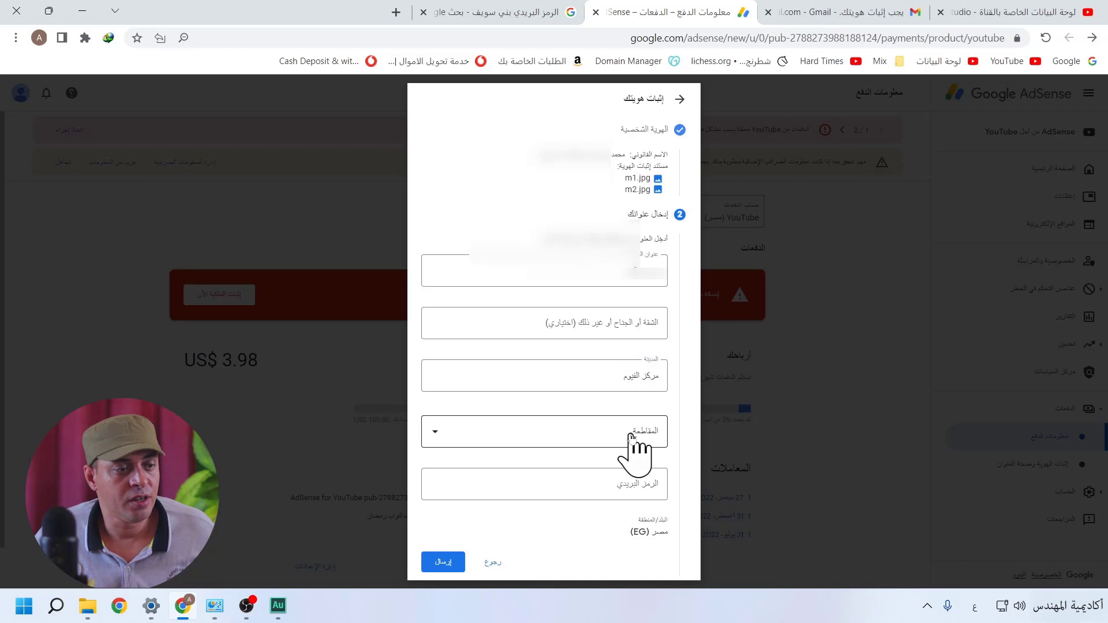
left_click(635, 438)
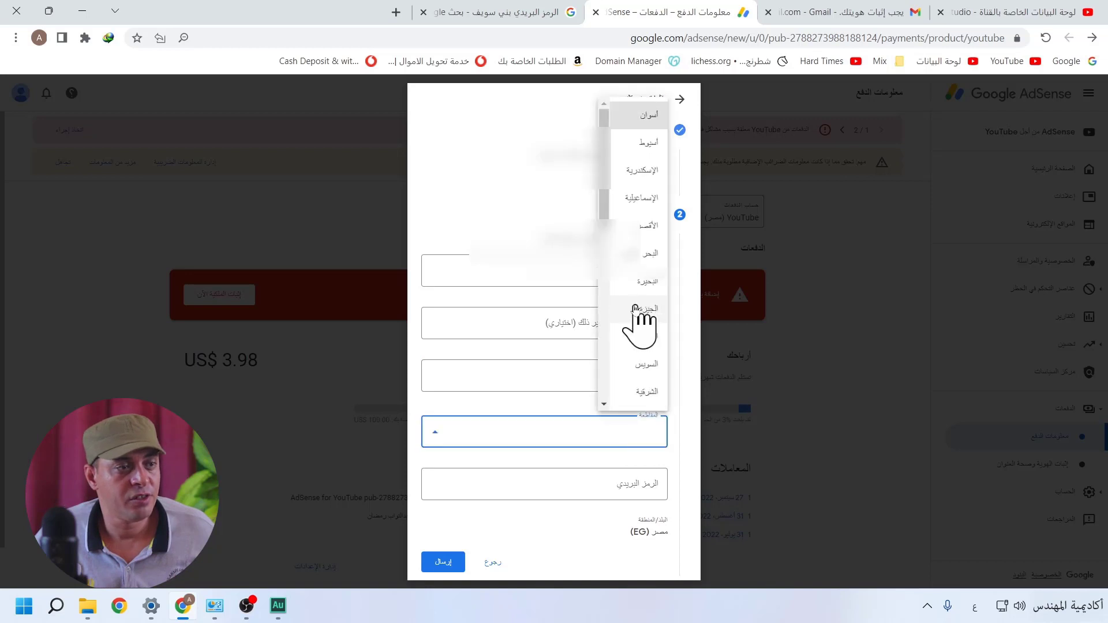
scroll(635, 312, "down", 2)
left_click(650, 321)
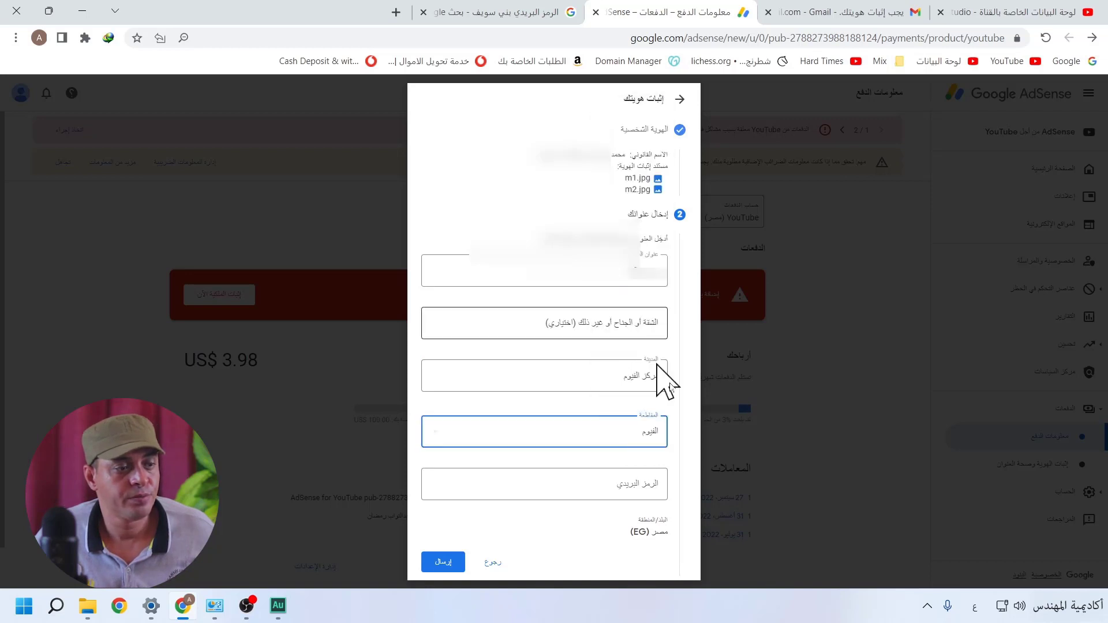
left_click(631, 488)
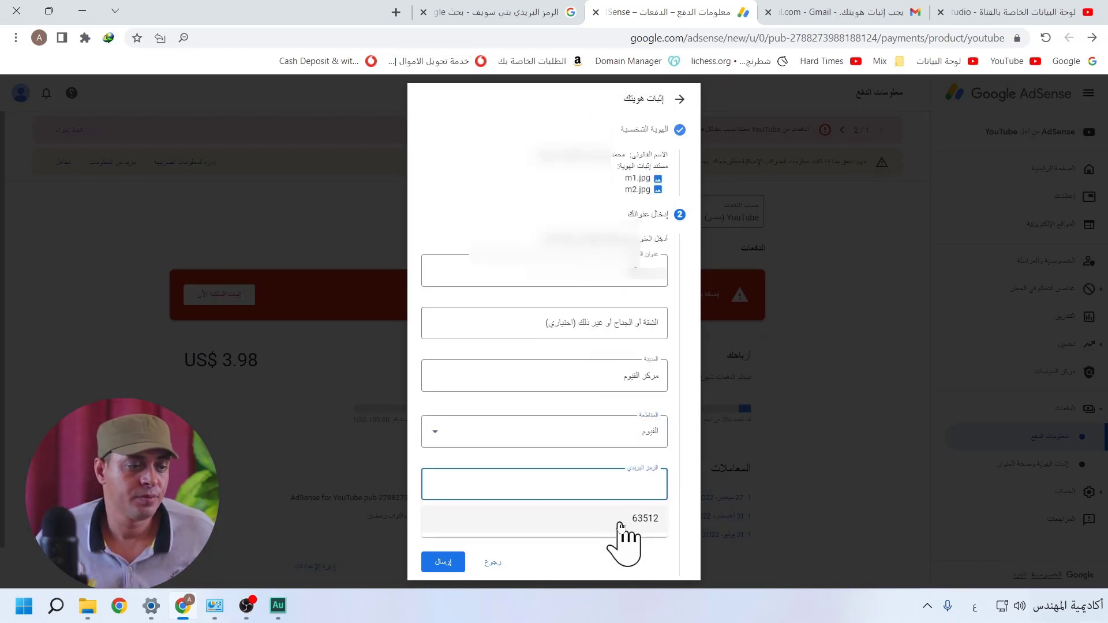
left_click(620, 520)
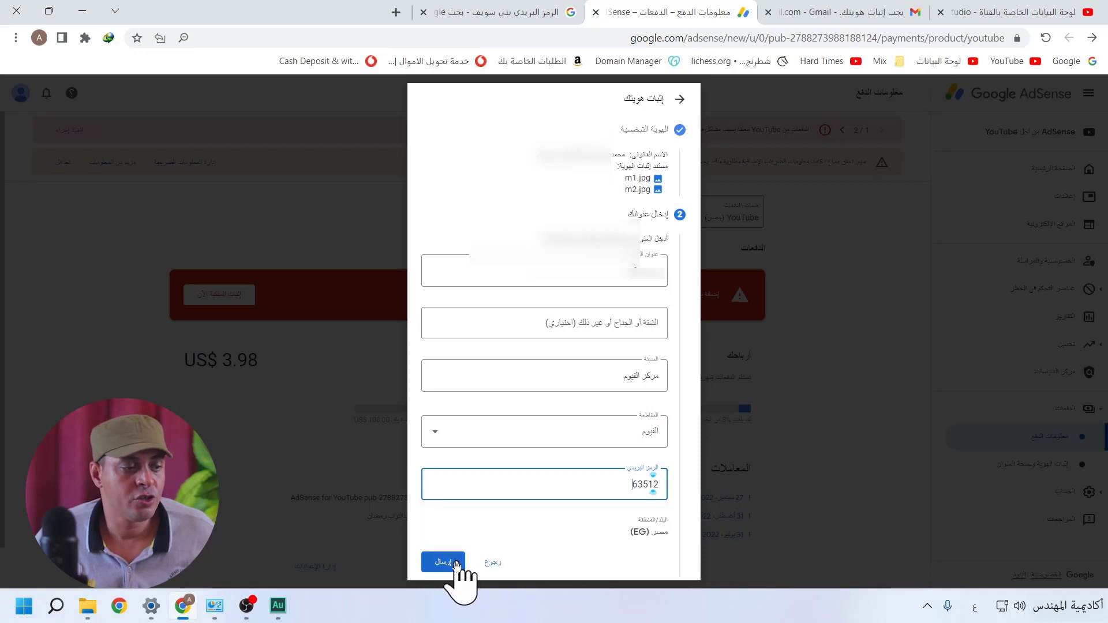
left_click(443, 563)
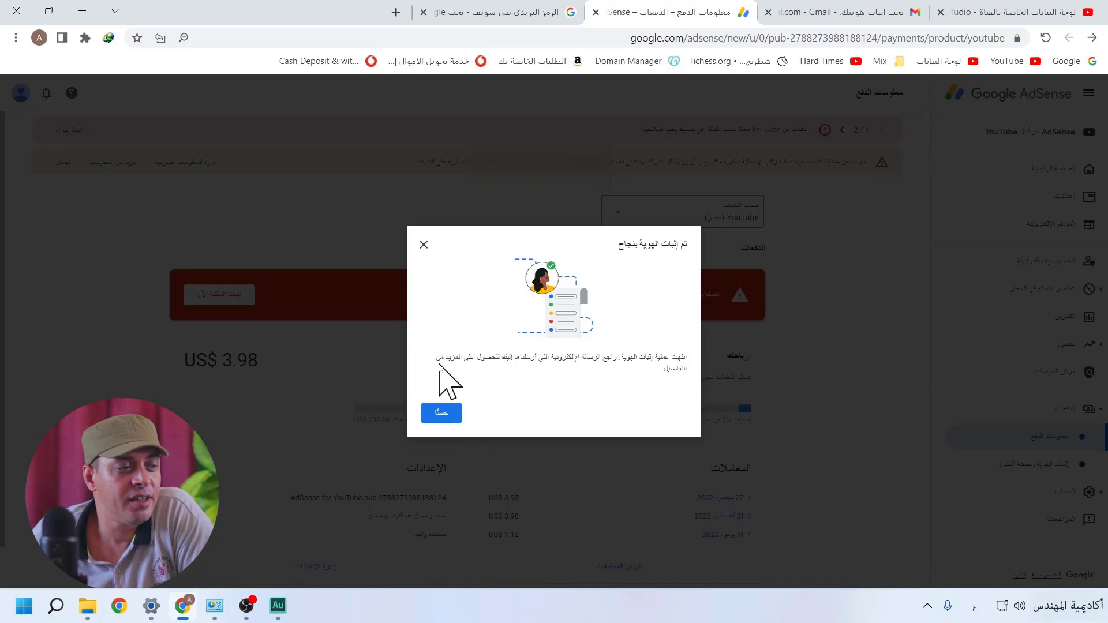
- Dismiss the success message, reload, and confirm Identity and address verification shows Completed
left_click(436, 413)
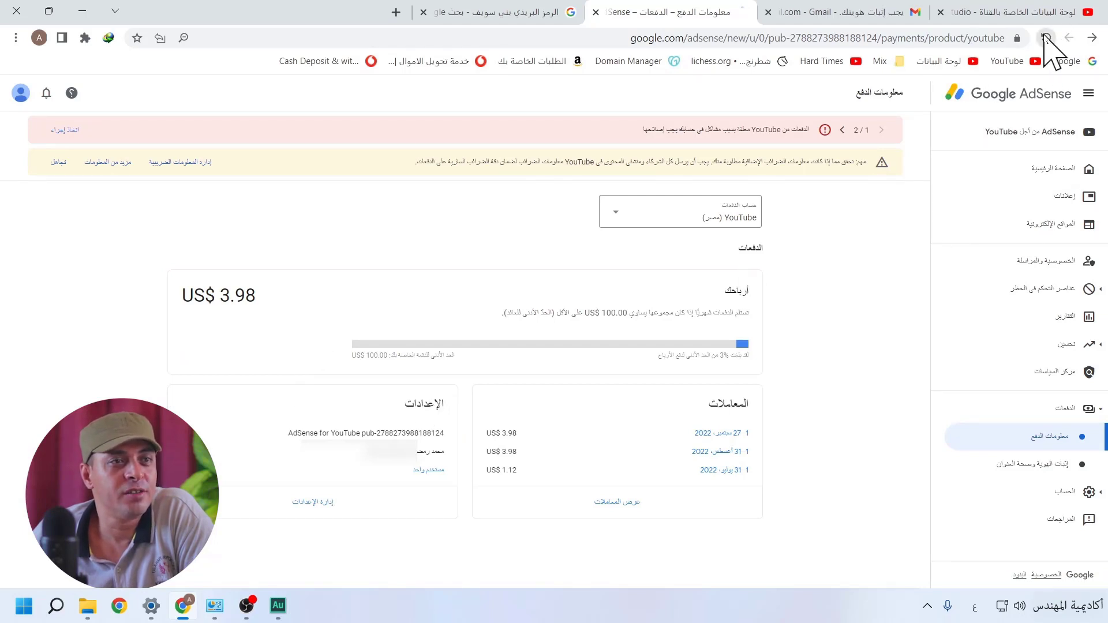
left_click(1046, 37)
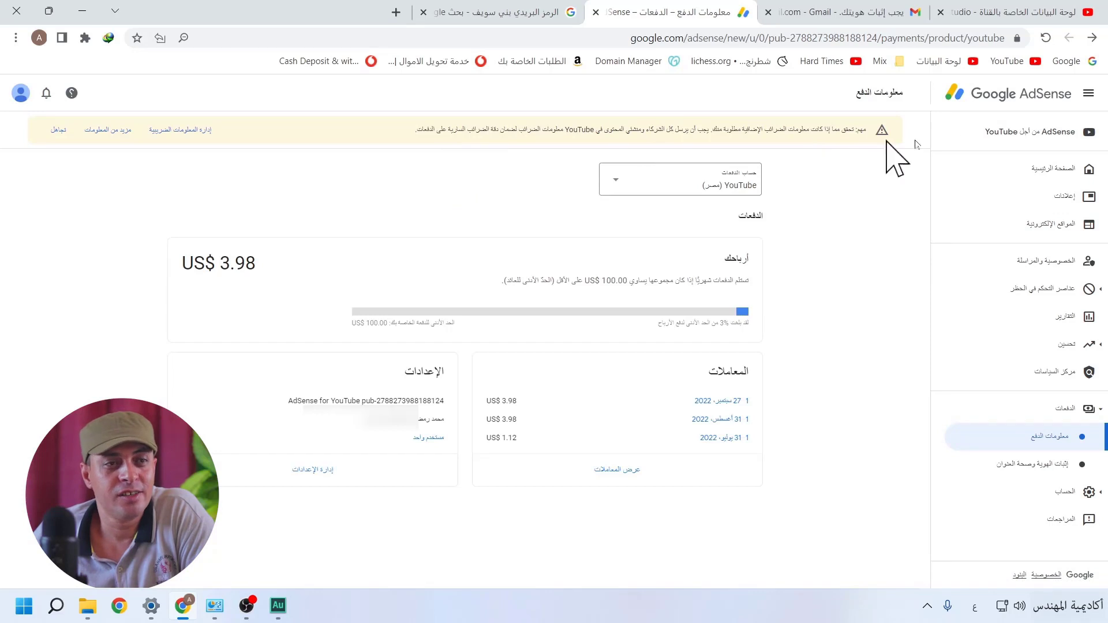
left_click(1052, 168)
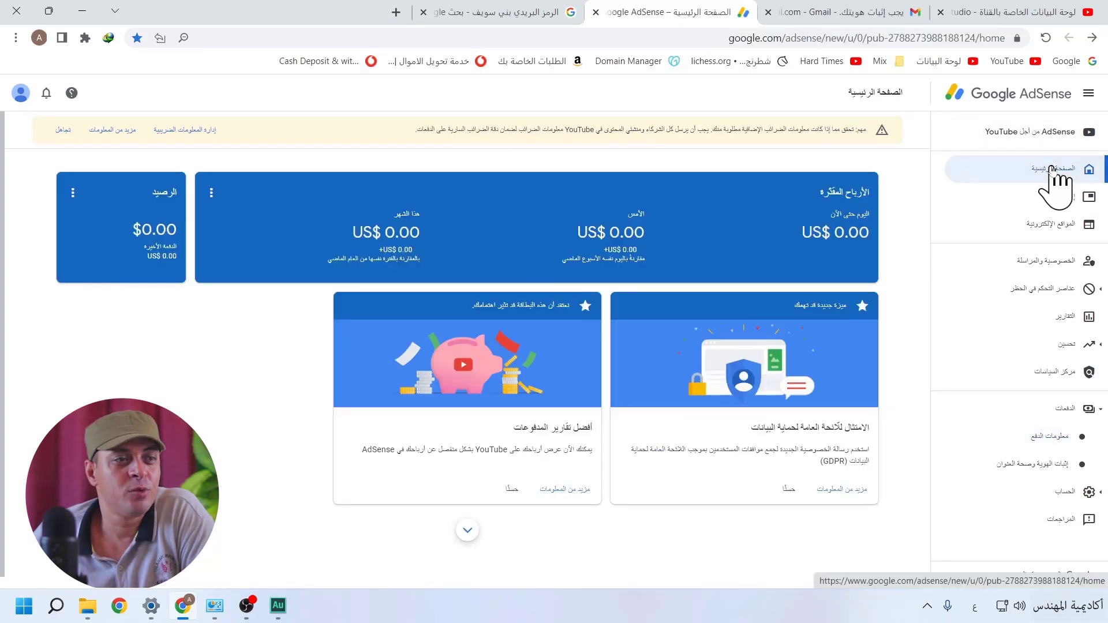
left_click(1034, 135)
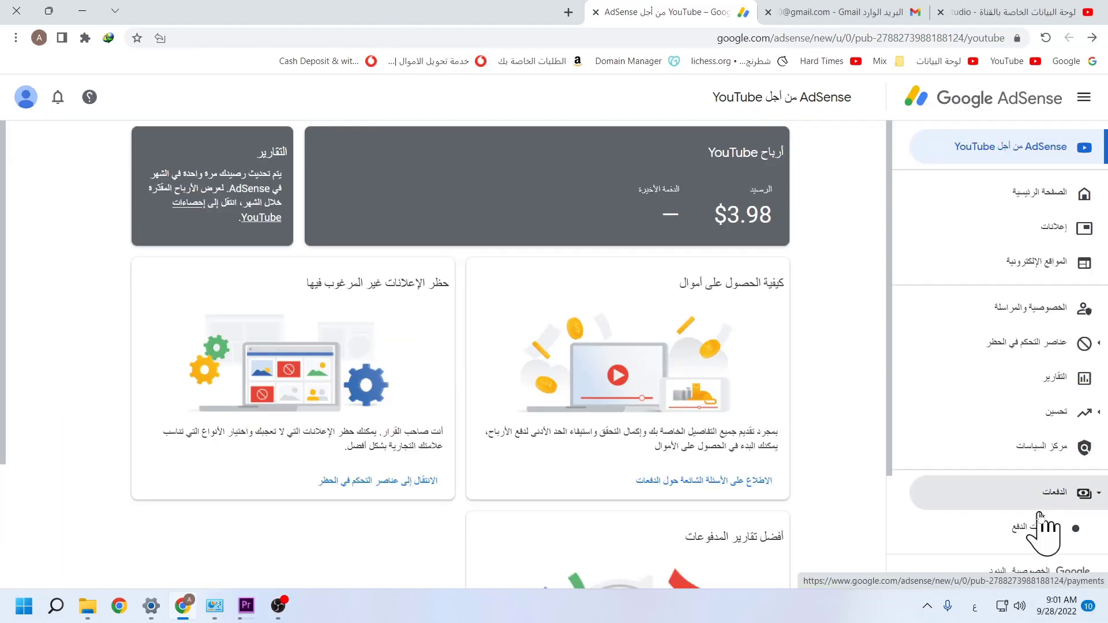
scroll(1047, 528, "down", 1)
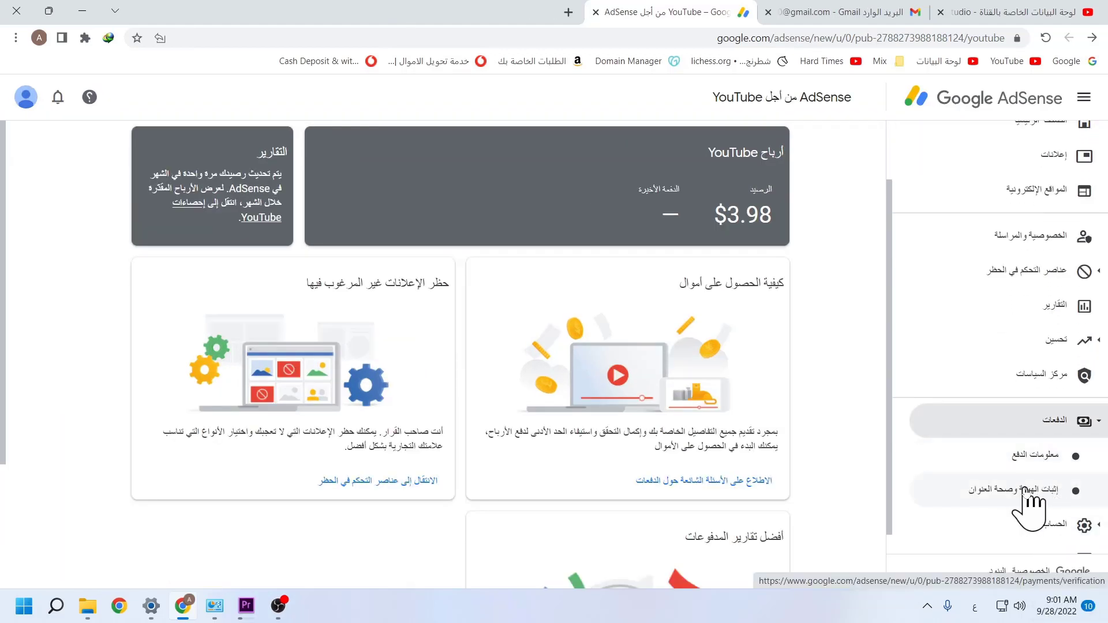
left_click(1033, 492)
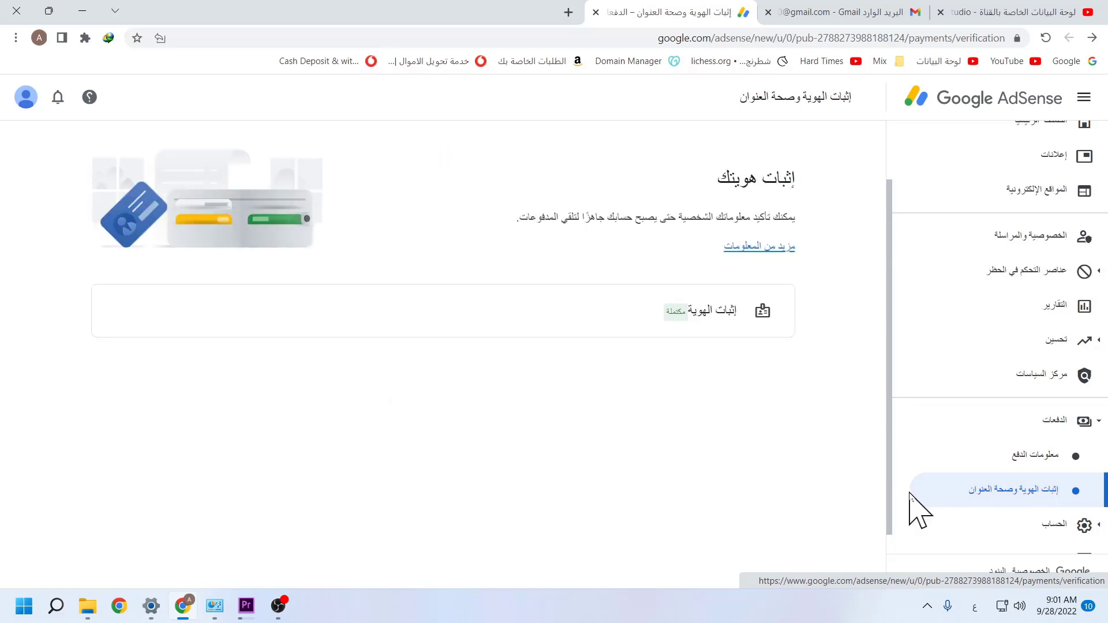
left_click_drag(736, 365, 704, 363)
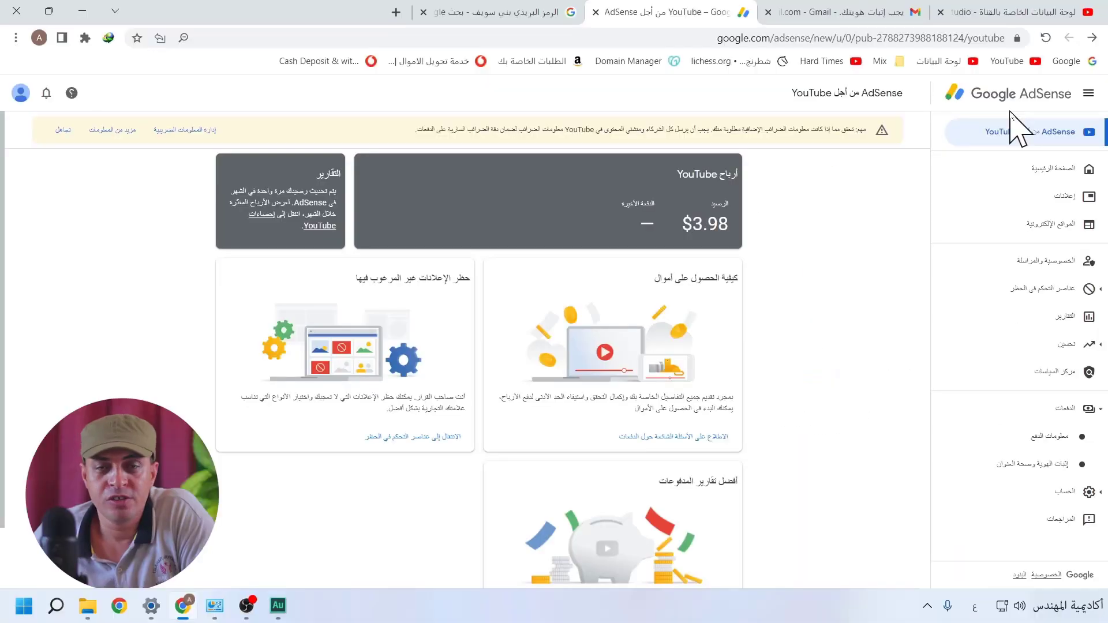